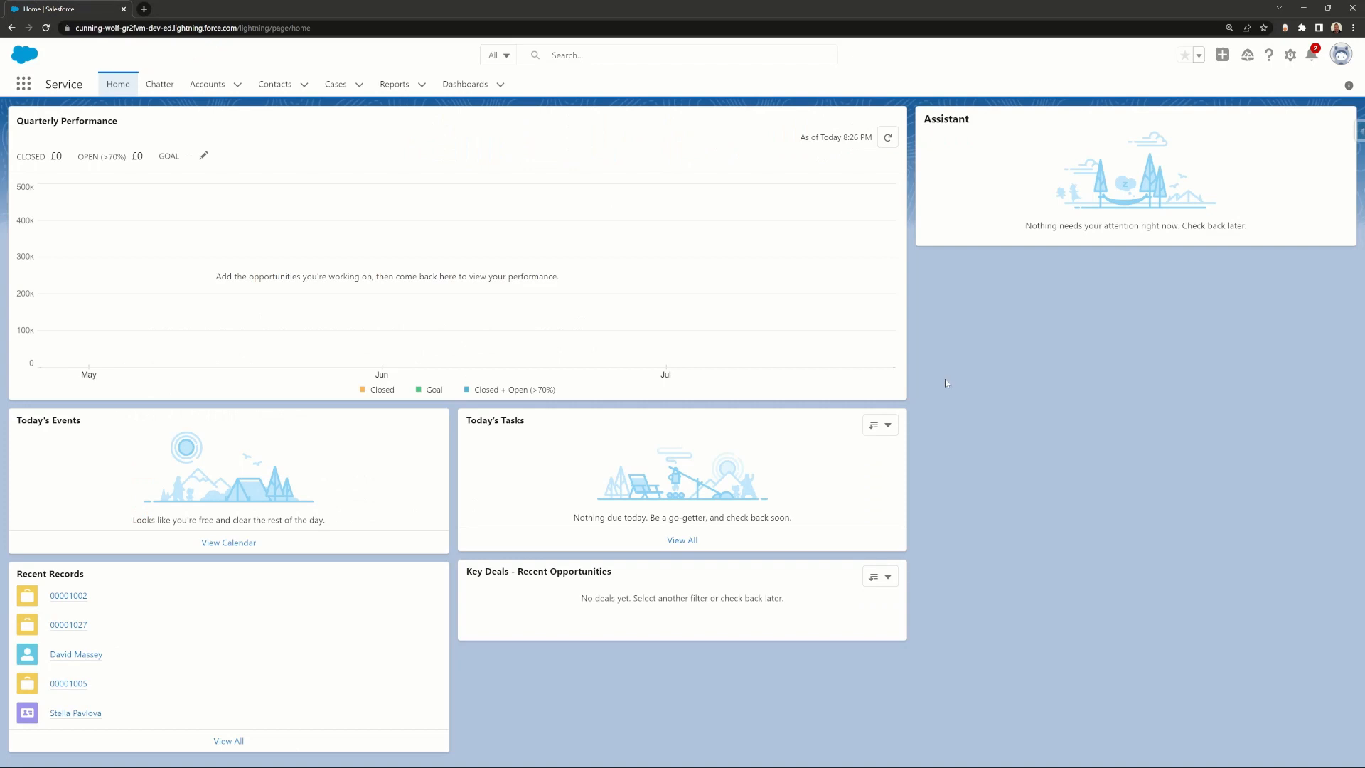
Step: Open Setup in a new tab, find Email-to-Case via Quick Find 'email-to', and continue past its introduction
{"action": "left_click", "coordinate": [1290, 55]}
{"action": "left_click", "coordinate": [1229, 91]}
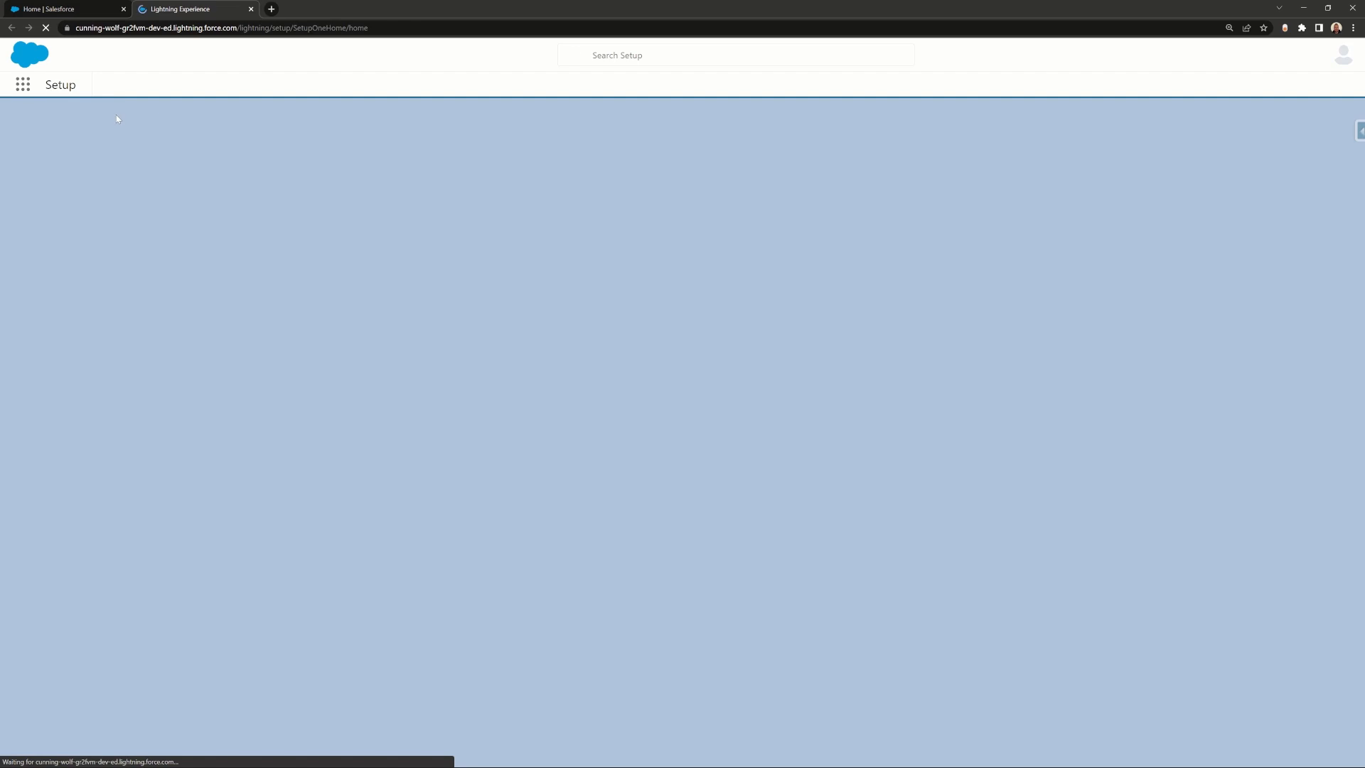
{"action": "left_click", "coordinate": [117, 119]}
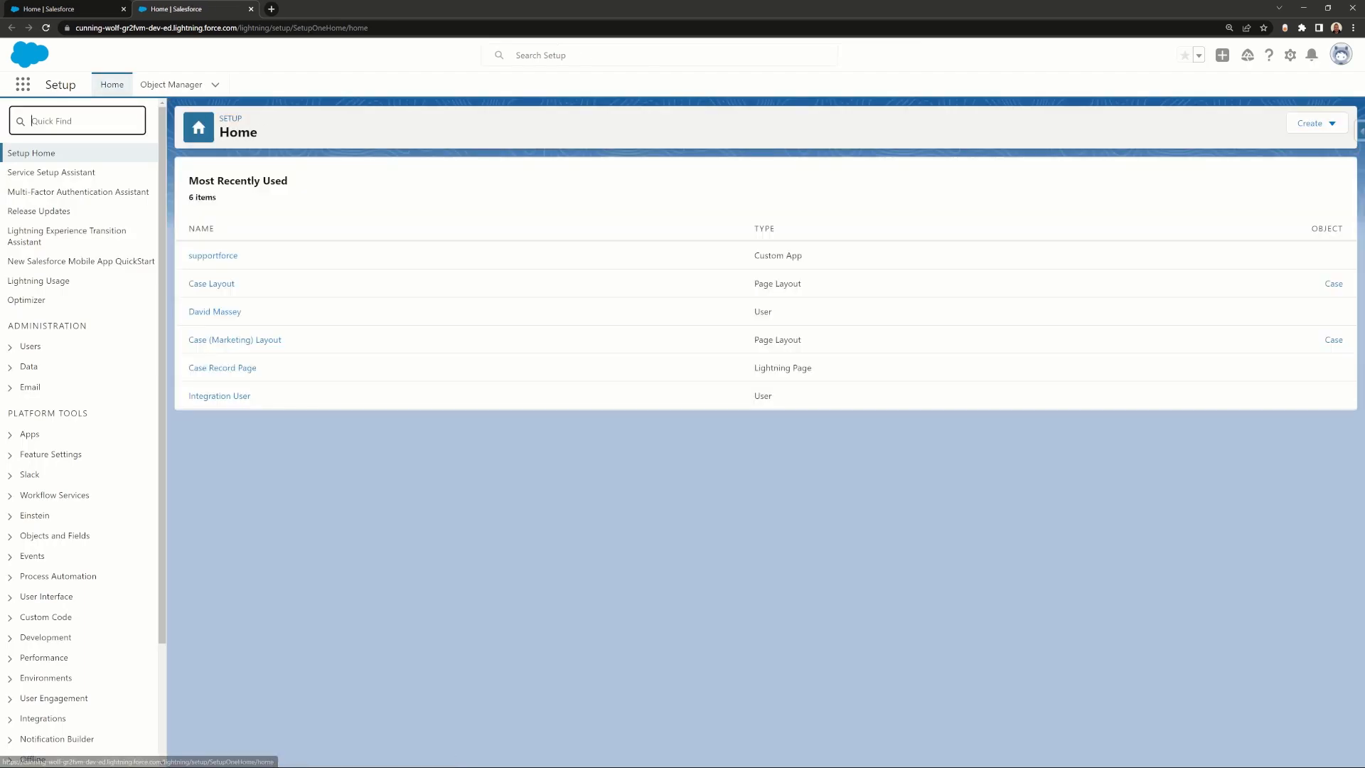
{"action": "type", "text": "email-to"}
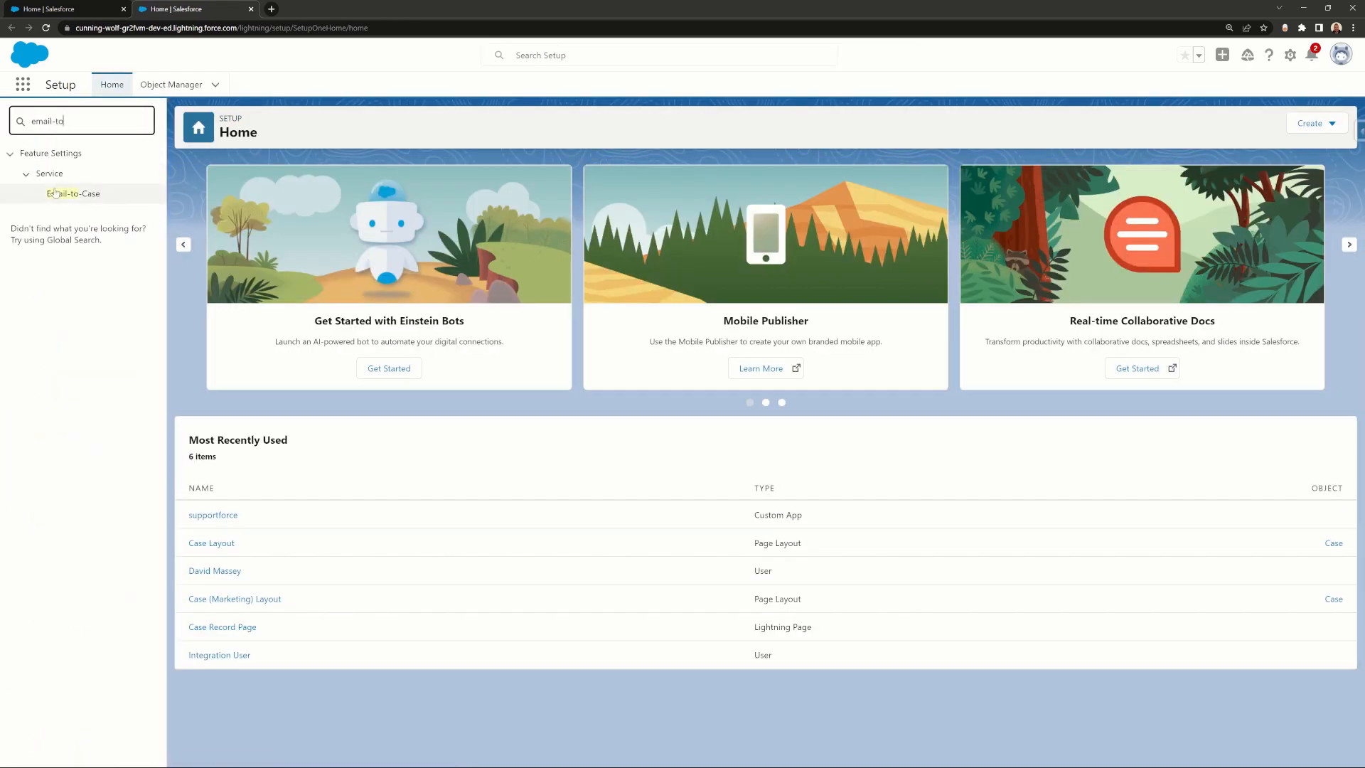
{"action": "left_click", "coordinate": [55, 192]}
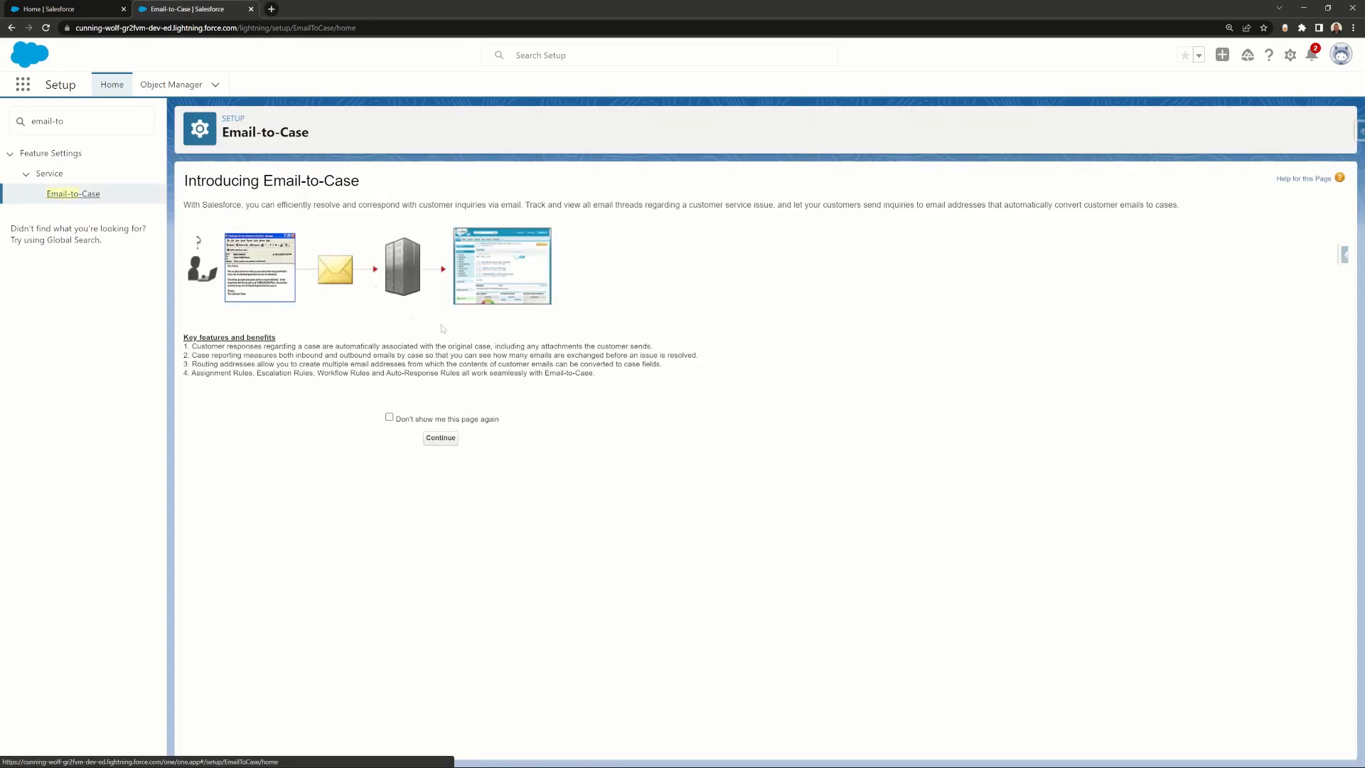
{"action": "left_click", "coordinate": [442, 438]}
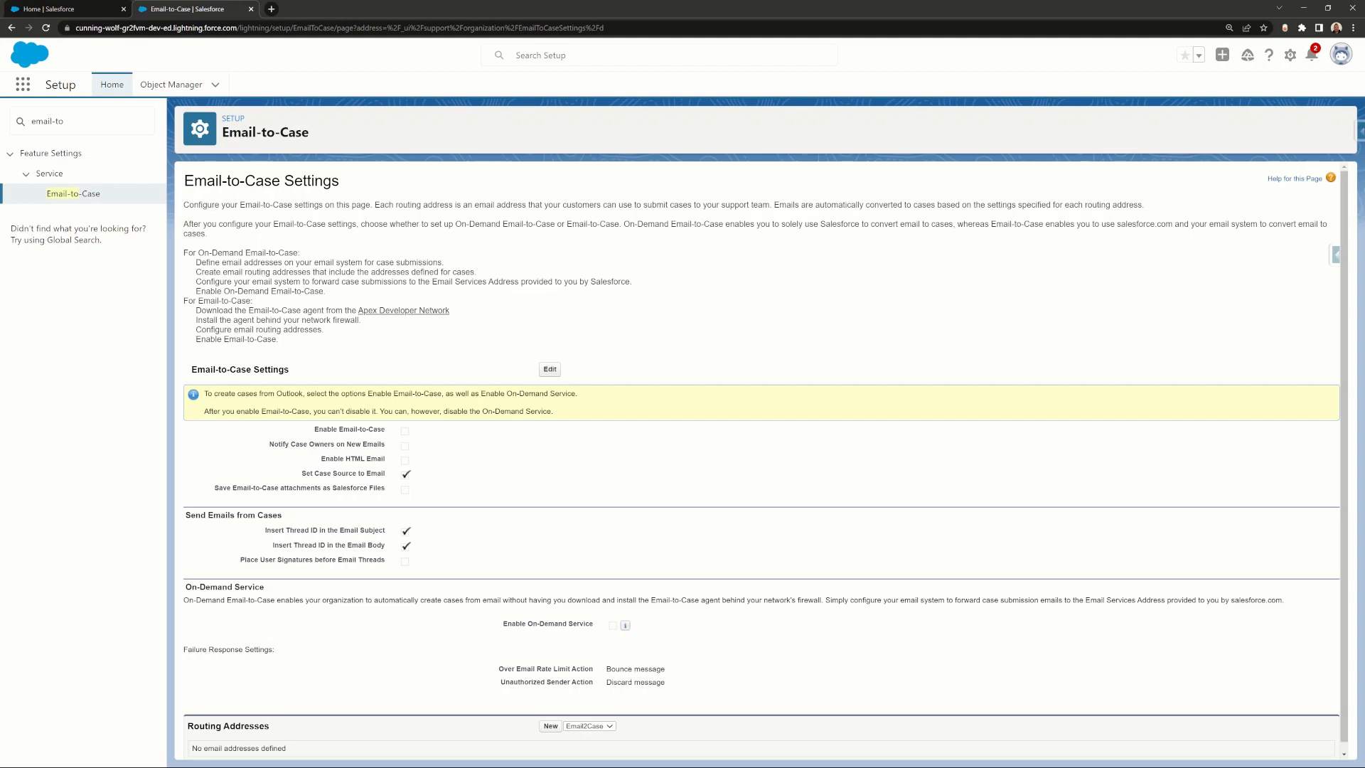
Step: Review the warning against disabling Email-to-Case, then put the Email-to-Case Settings into edit mode
{"action": "left_click_drag", "start_coordinate": [204, 411], "coordinate": [536, 421]}
{"action": "left_click", "coordinate": [375, 411]}
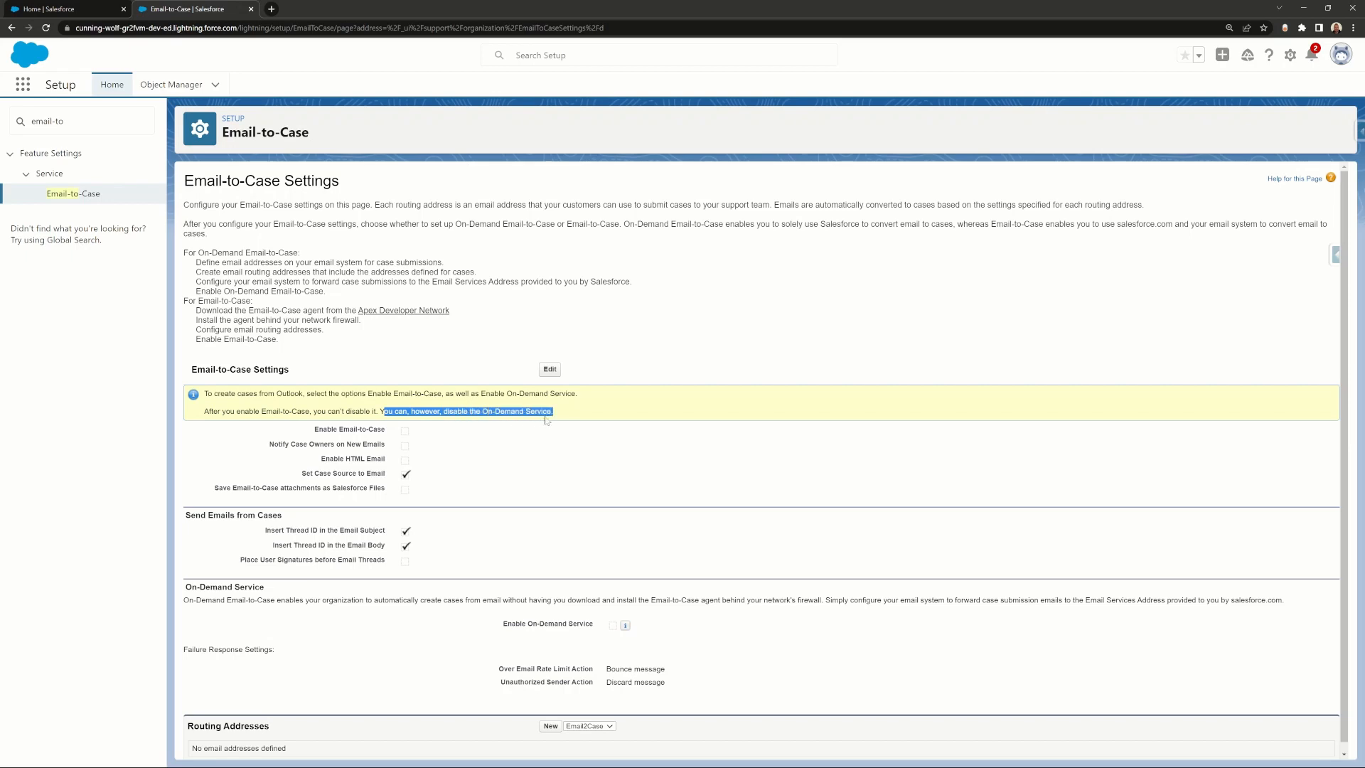
{"action": "left_click", "coordinate": [564, 419]}
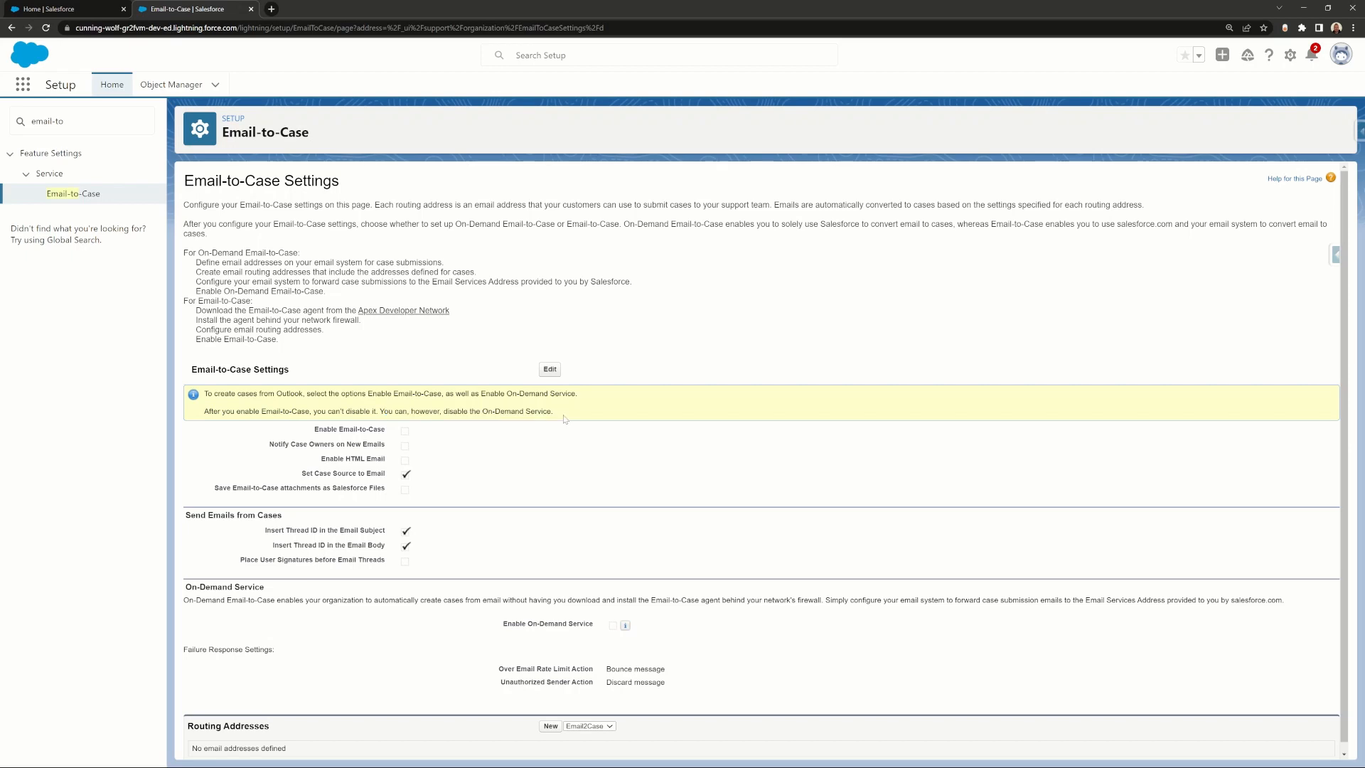
{"action": "left_click", "coordinate": [550, 369]}
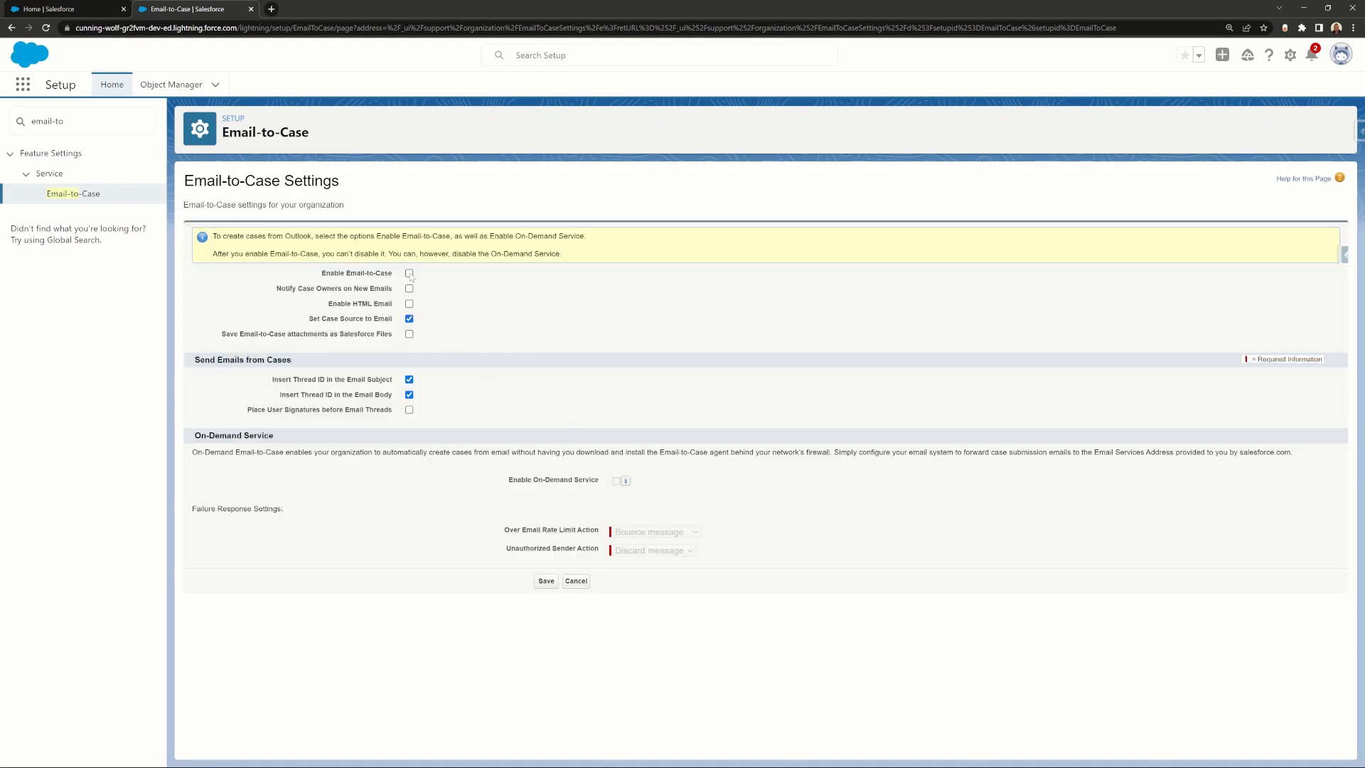
Step: Tick Enable Email-to-Case, cancel the edit unsaved, and scroll down to Routing Addresses
{"action": "left_click", "coordinate": [409, 273]}
{"action": "left_click", "coordinate": [582, 581]}
{"action": "scroll", "coordinate": [477, 495], "scroll_direction": "down", "scroll_amount": 2}
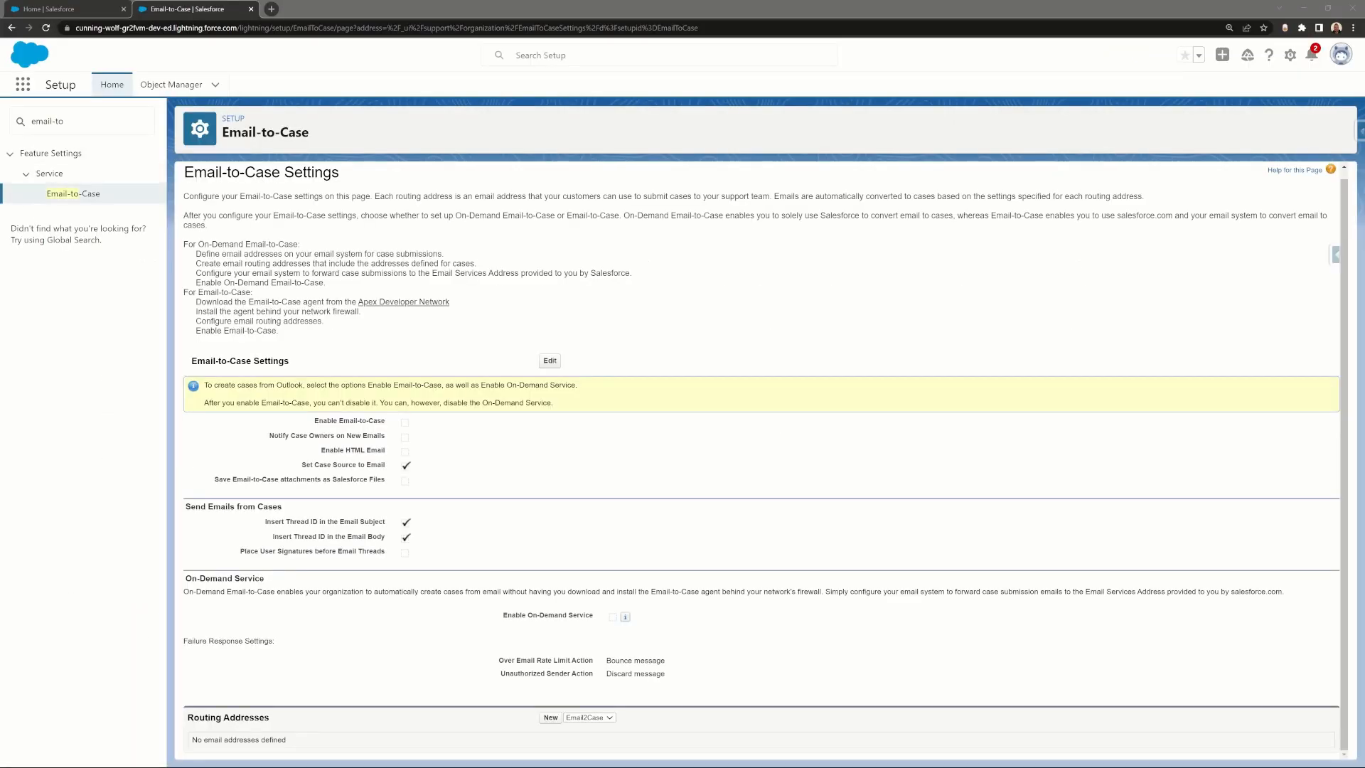
Step: Enable both Email-to-Case and On-Demand Service in the settings and save them
{"action": "left_click", "coordinate": [552, 361]}
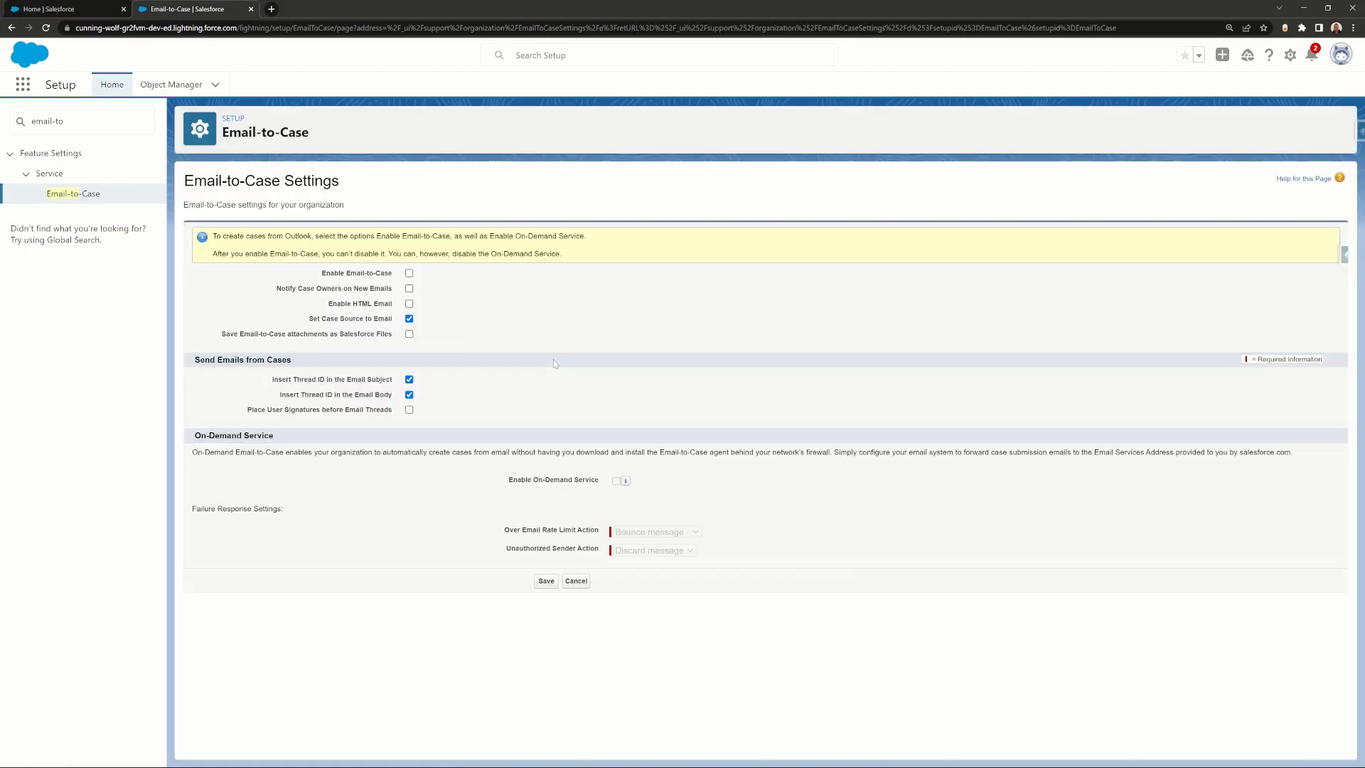
{"action": "left_click", "coordinate": [409, 273]}
{"action": "left_click", "coordinate": [615, 482]}
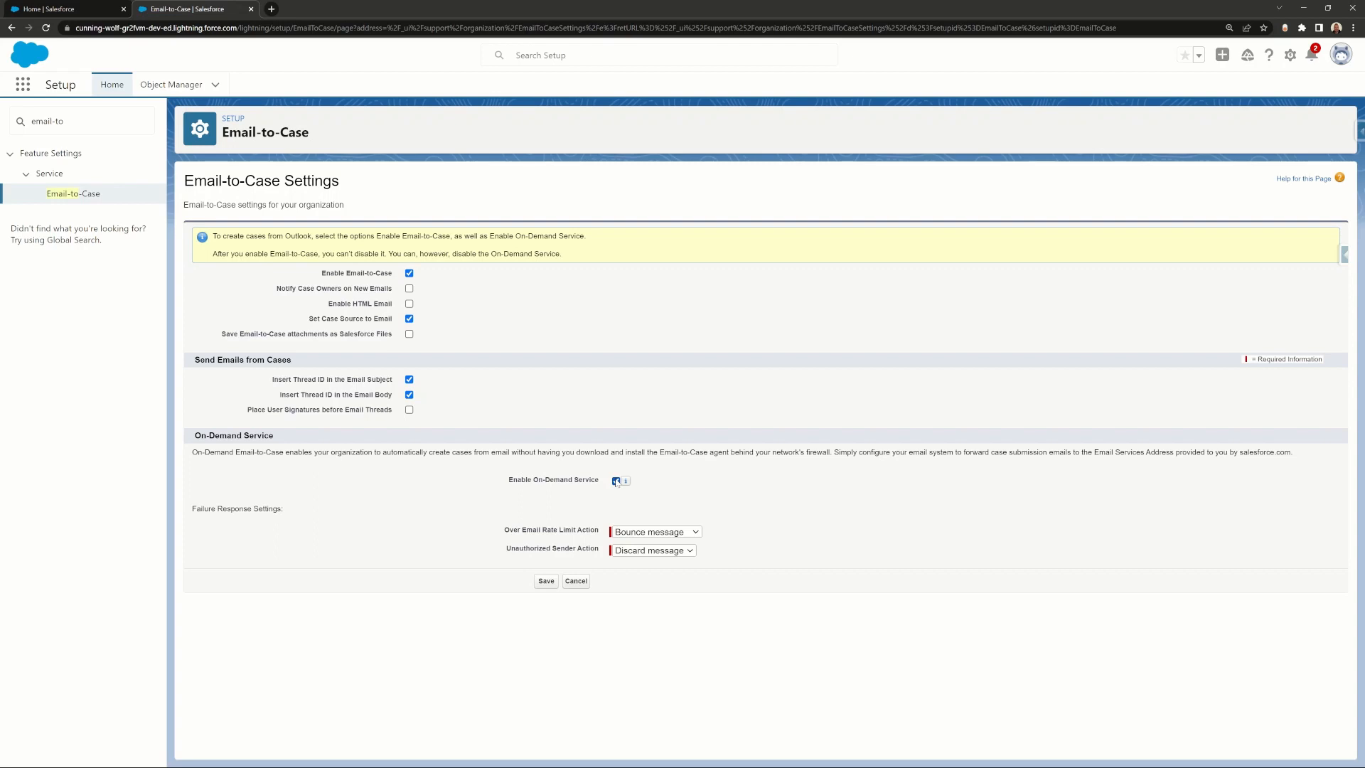
{"action": "left_click", "coordinate": [552, 588]}
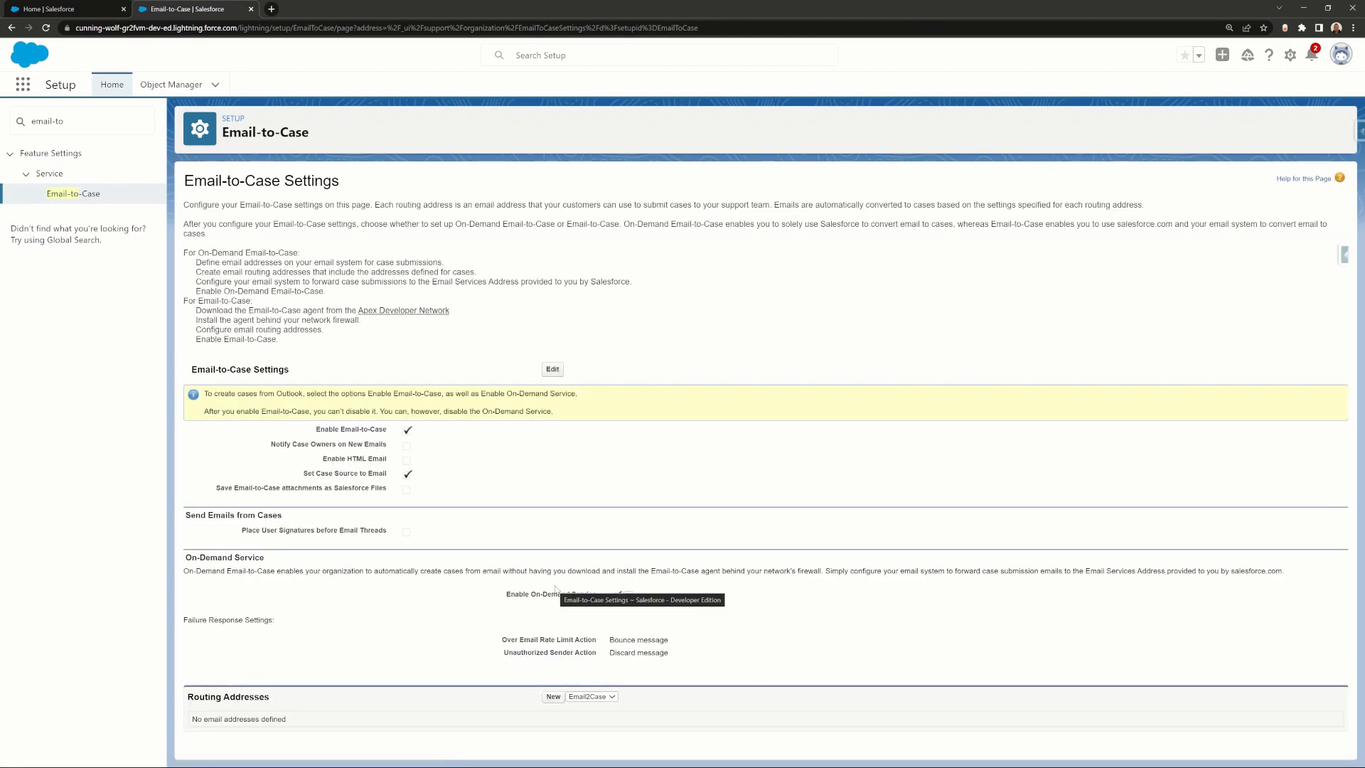
Step: Start a new routing address named 'Technical Support' and enter the mailbox's e-mail address
{"action": "left_click", "coordinate": [553, 697]}
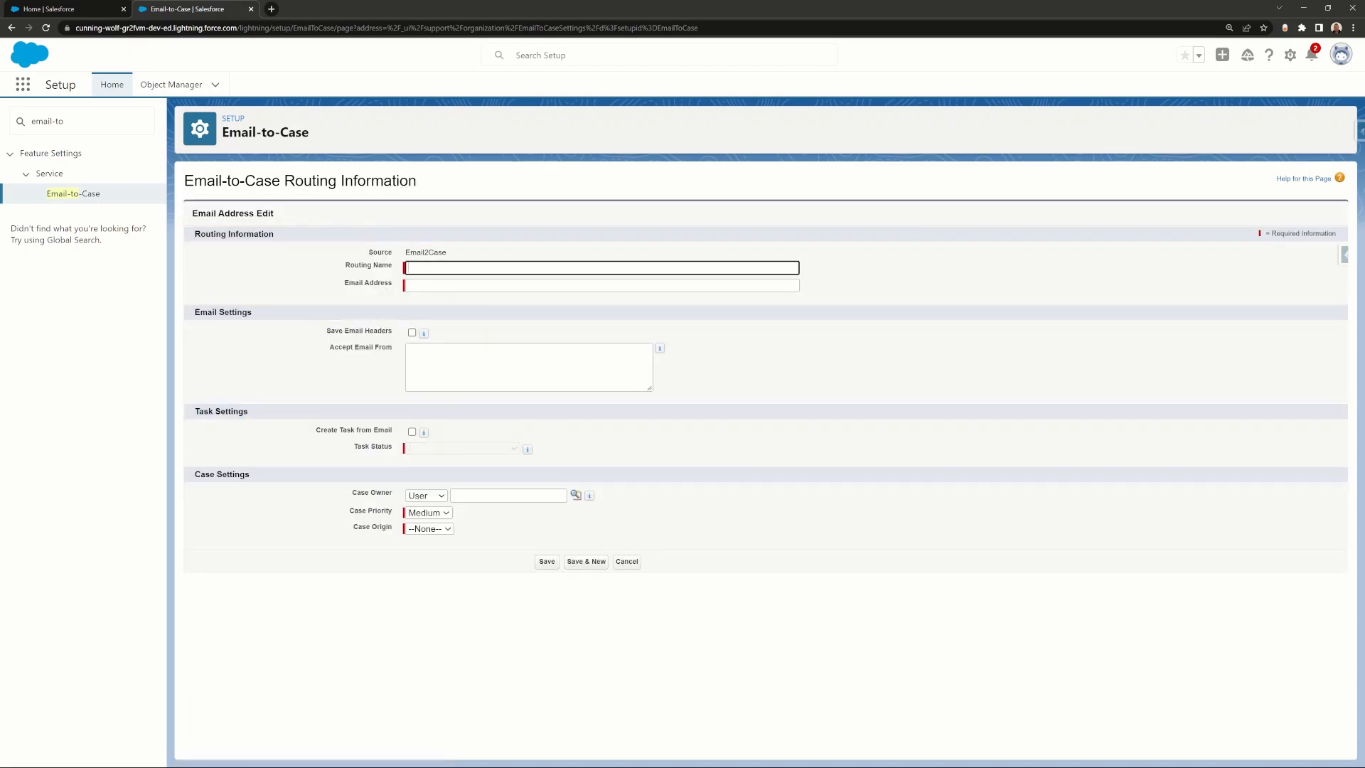
{"action": "type", "text": "Technical Support"}
{"action": "key", "text": "Tab"}
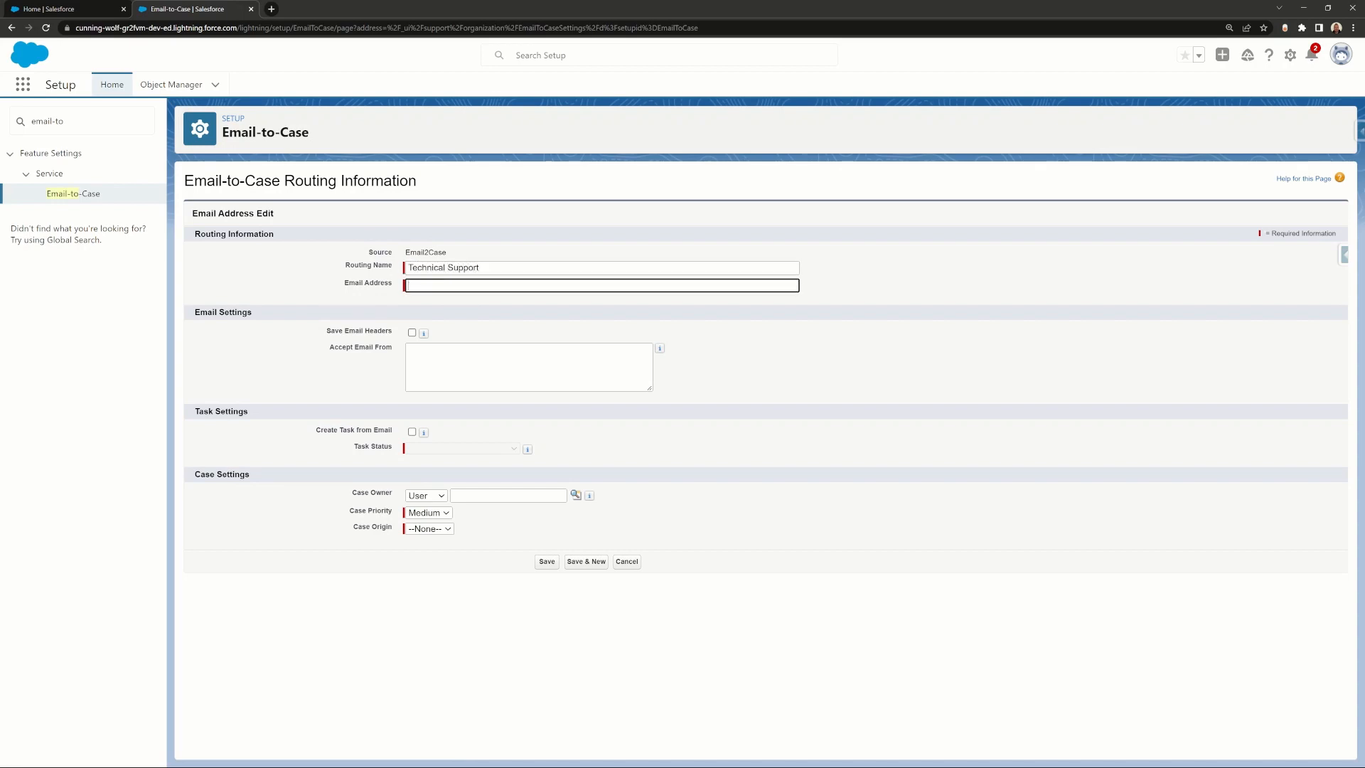
Step: Assign cases to the Escalated Cases queue with High priority and Email origin, then save
{"action": "left_click", "coordinate": [417, 497]}
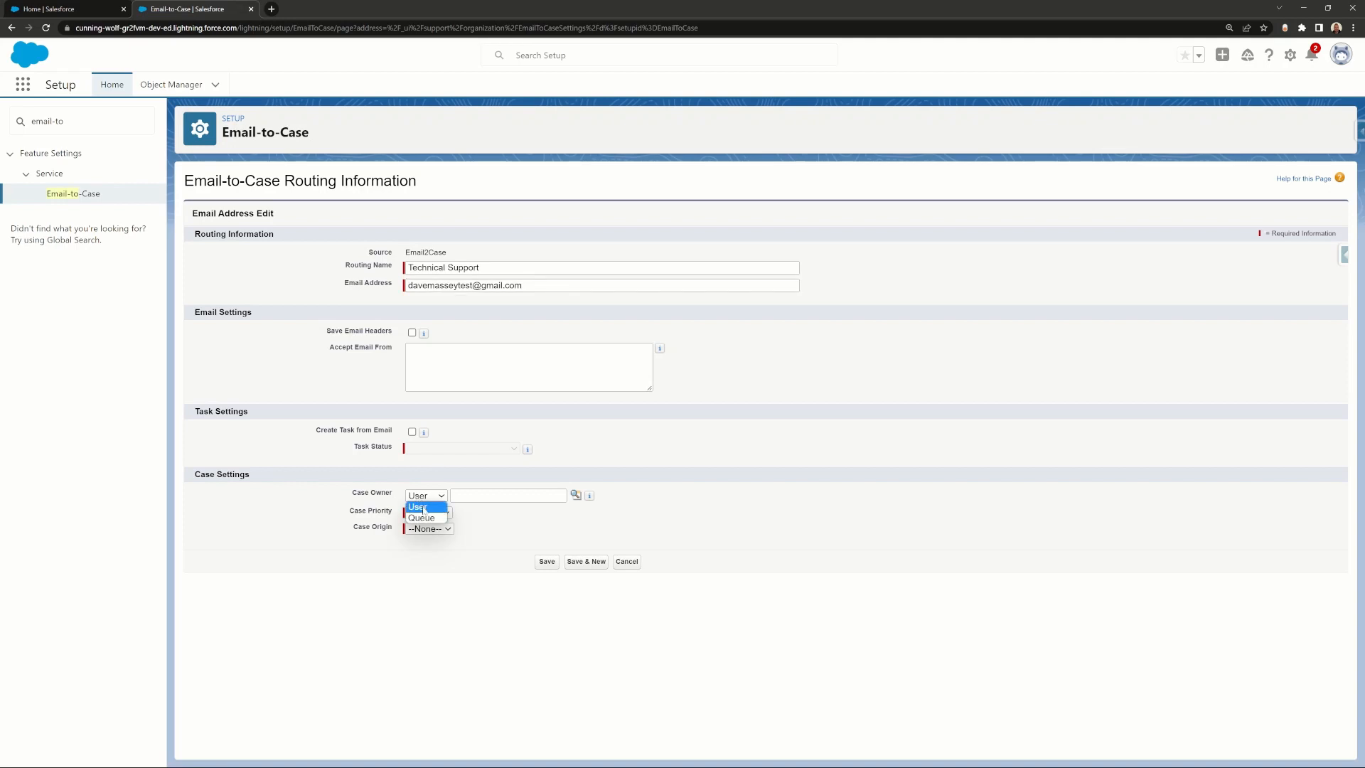
{"action": "left_click", "coordinate": [427, 518]}
{"action": "left_click", "coordinate": [575, 495]}
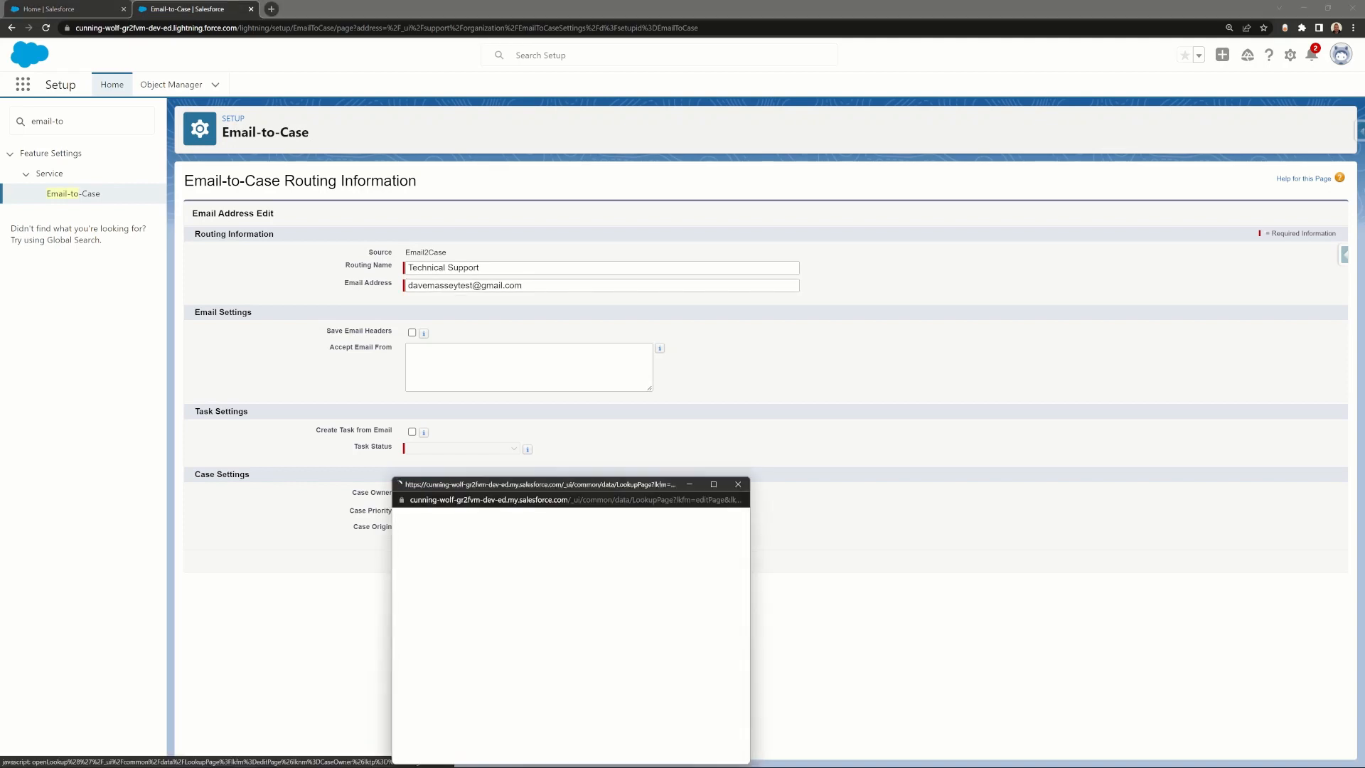
{"action": "left_click_drag", "start_coordinate": [535, 486], "coordinate": [514, 401]}
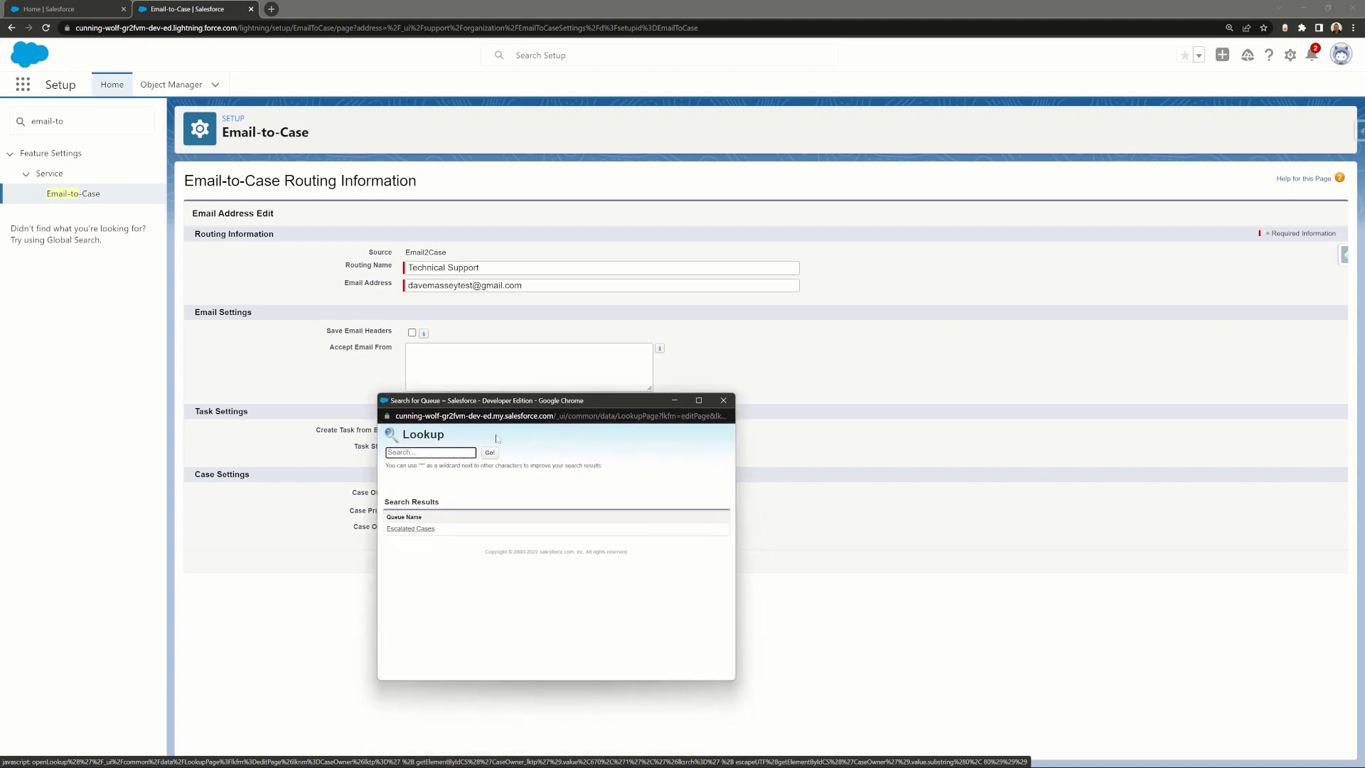
{"action": "left_click", "coordinate": [419, 526]}
{"action": "left_click", "coordinate": [519, 514]}
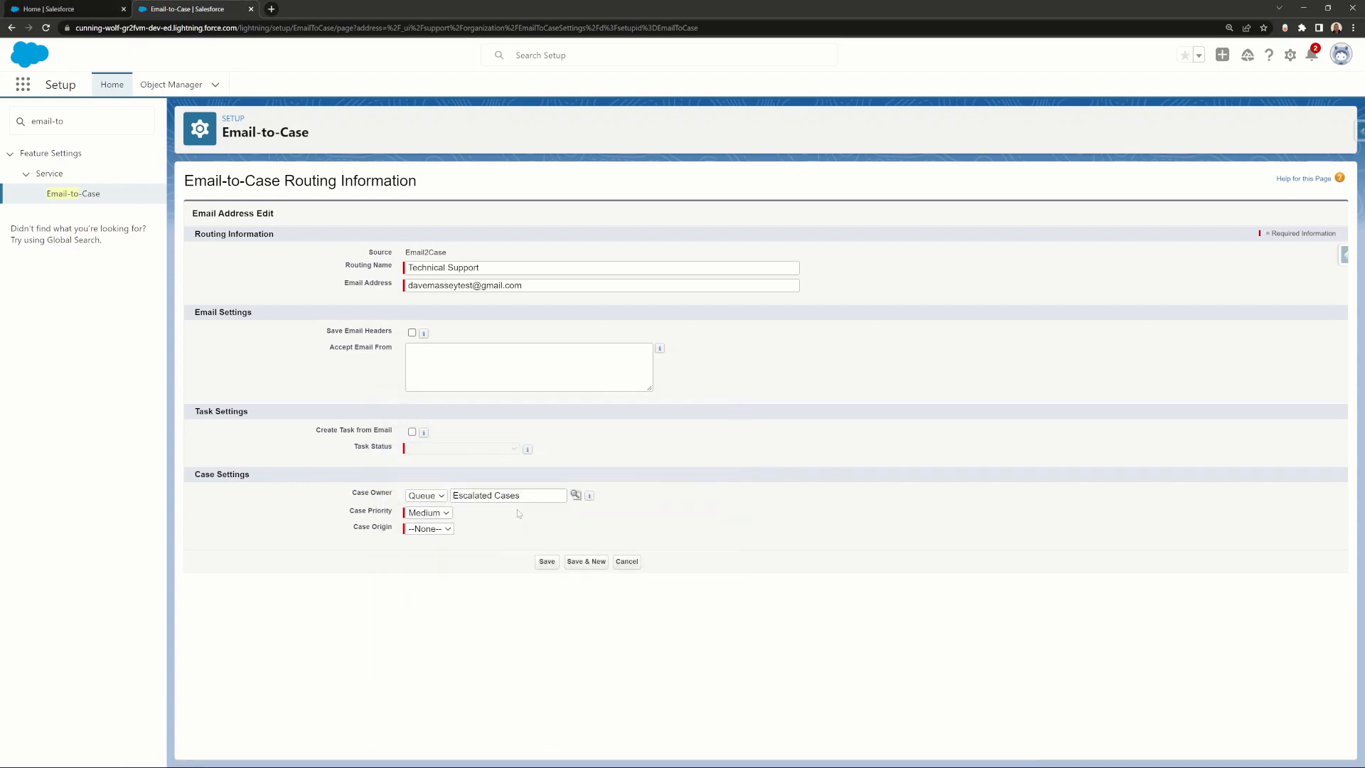
{"action": "left_click", "coordinate": [444, 513]}
{"action": "left_click", "coordinate": [448, 525]}
{"action": "left_click", "coordinate": [449, 529]}
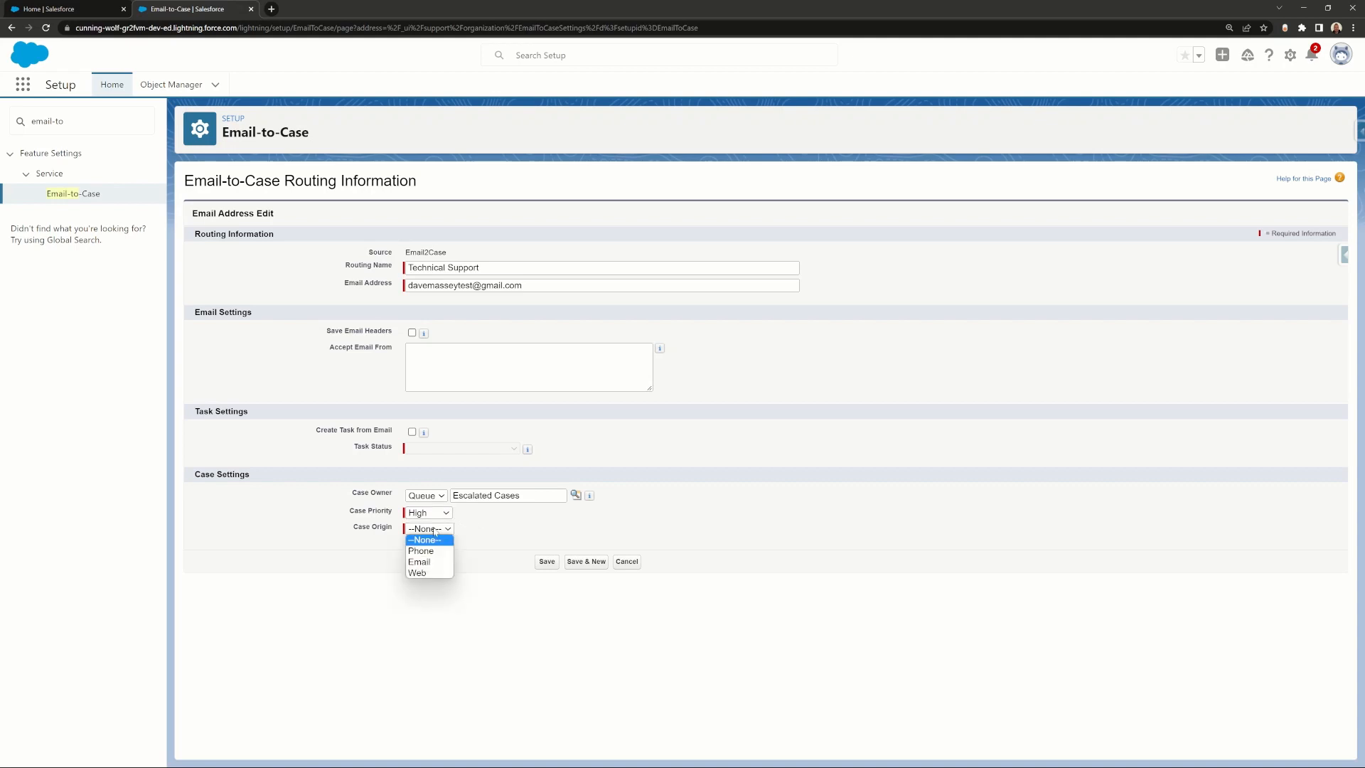
{"action": "left_click", "coordinate": [428, 564]}
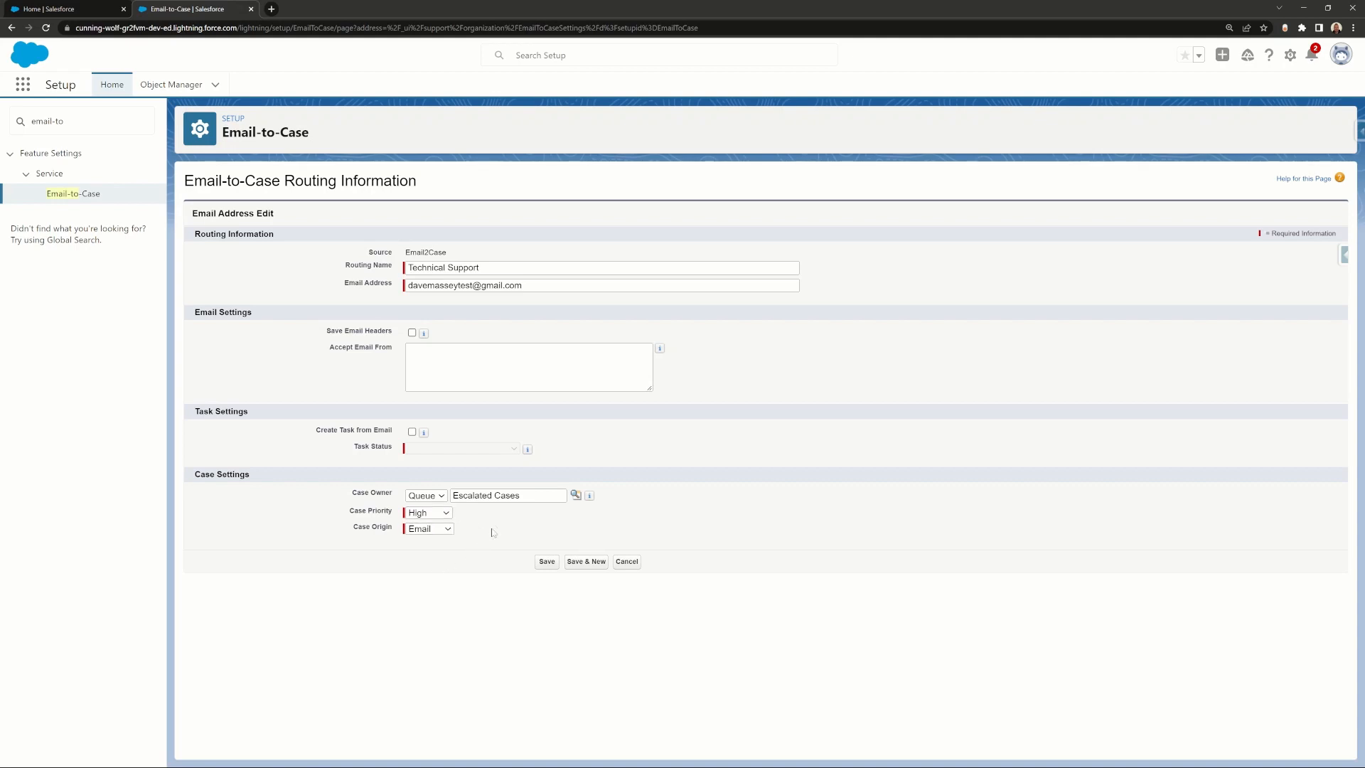
{"action": "left_click", "coordinate": [547, 563]}
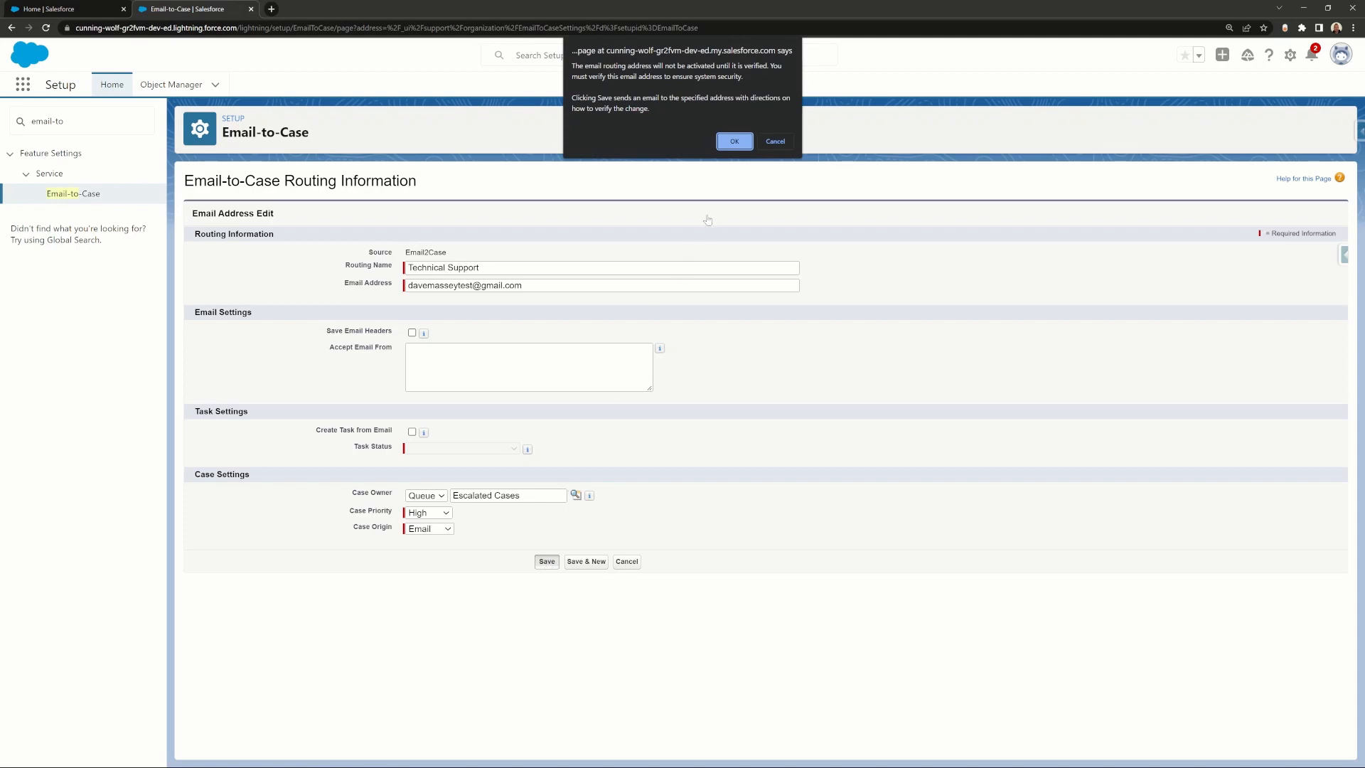
Step: Acknowledge the verification notice, then open the Gmail inbox in a new tab
{"action": "left_click", "coordinate": [735, 141]}
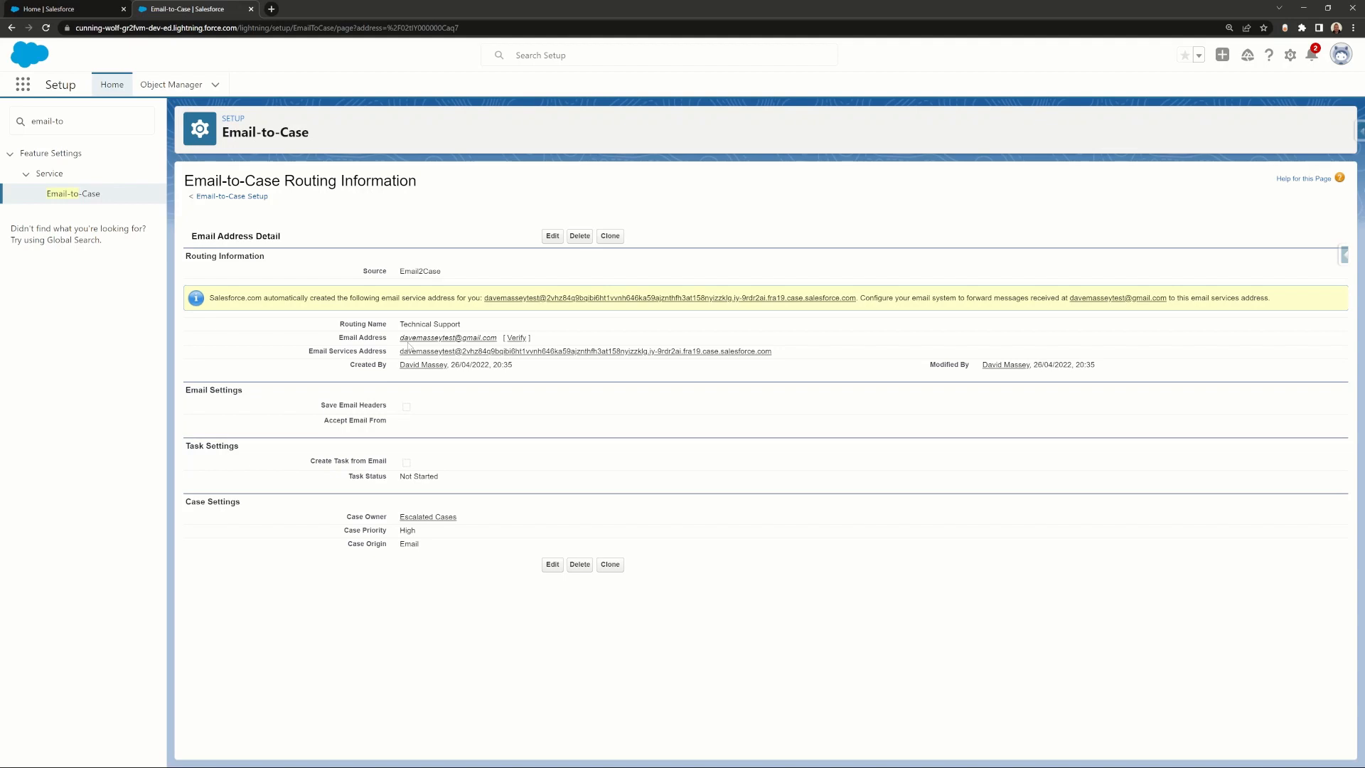
{"action": "left_click", "coordinate": [272, 10]}
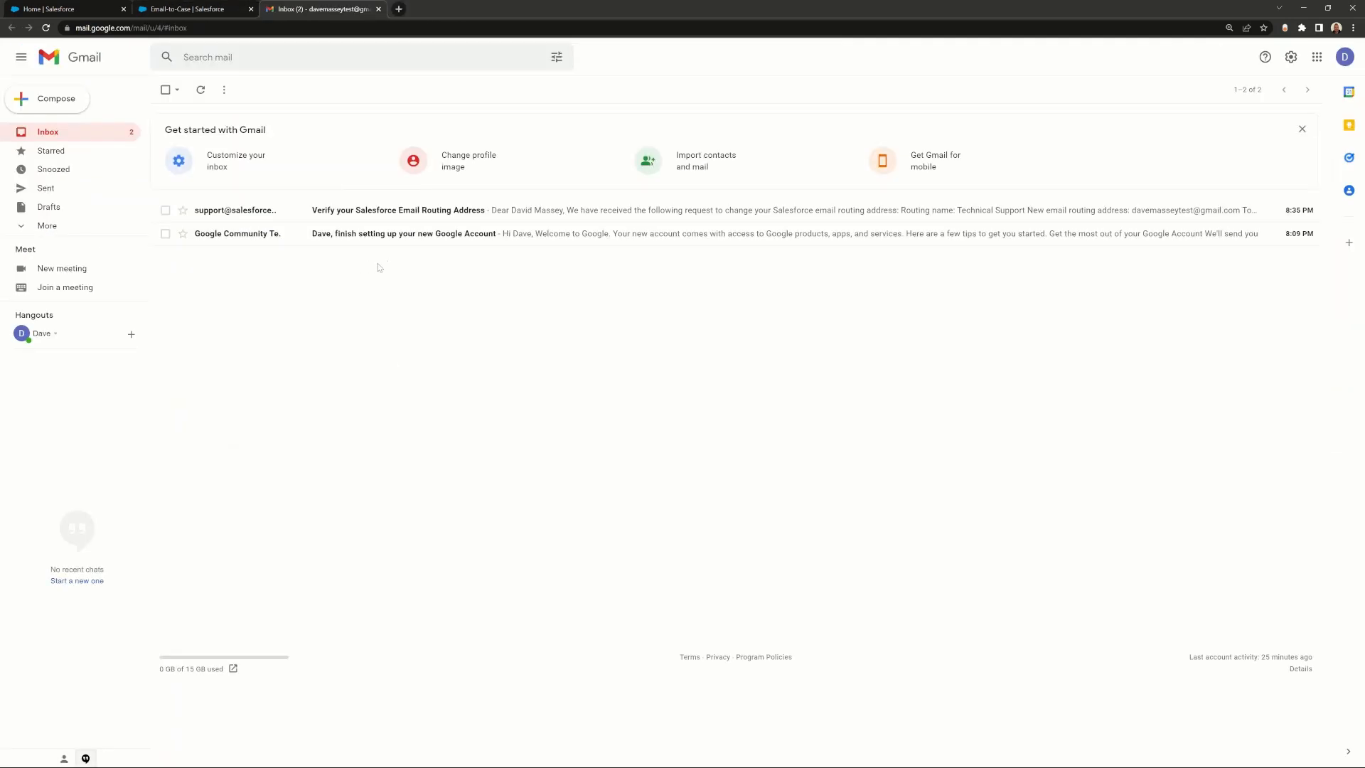
Step: Confirm the Technical Support address via the Salesforce verification email, then close the Home and Gmail tabs
{"action": "left_click", "coordinate": [386, 211]}
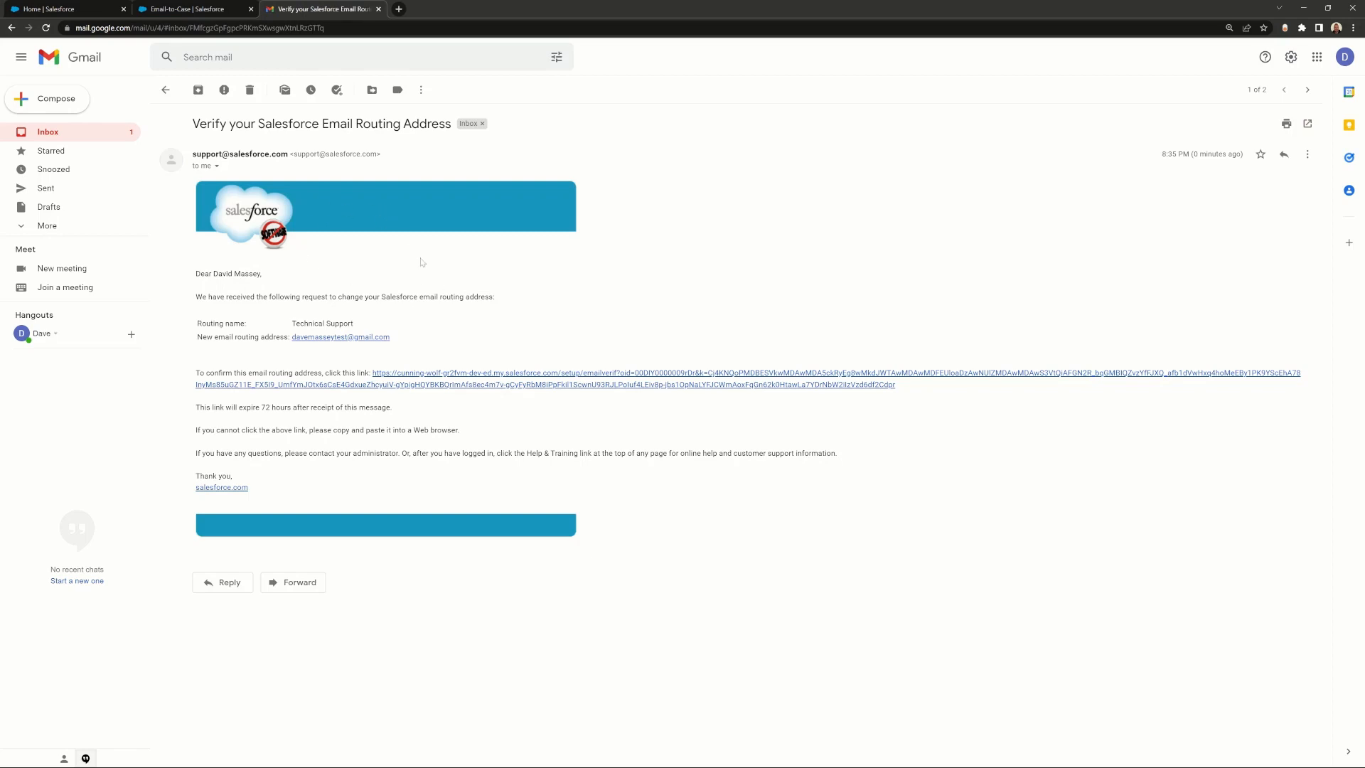
{"action": "left_click", "coordinate": [405, 385]}
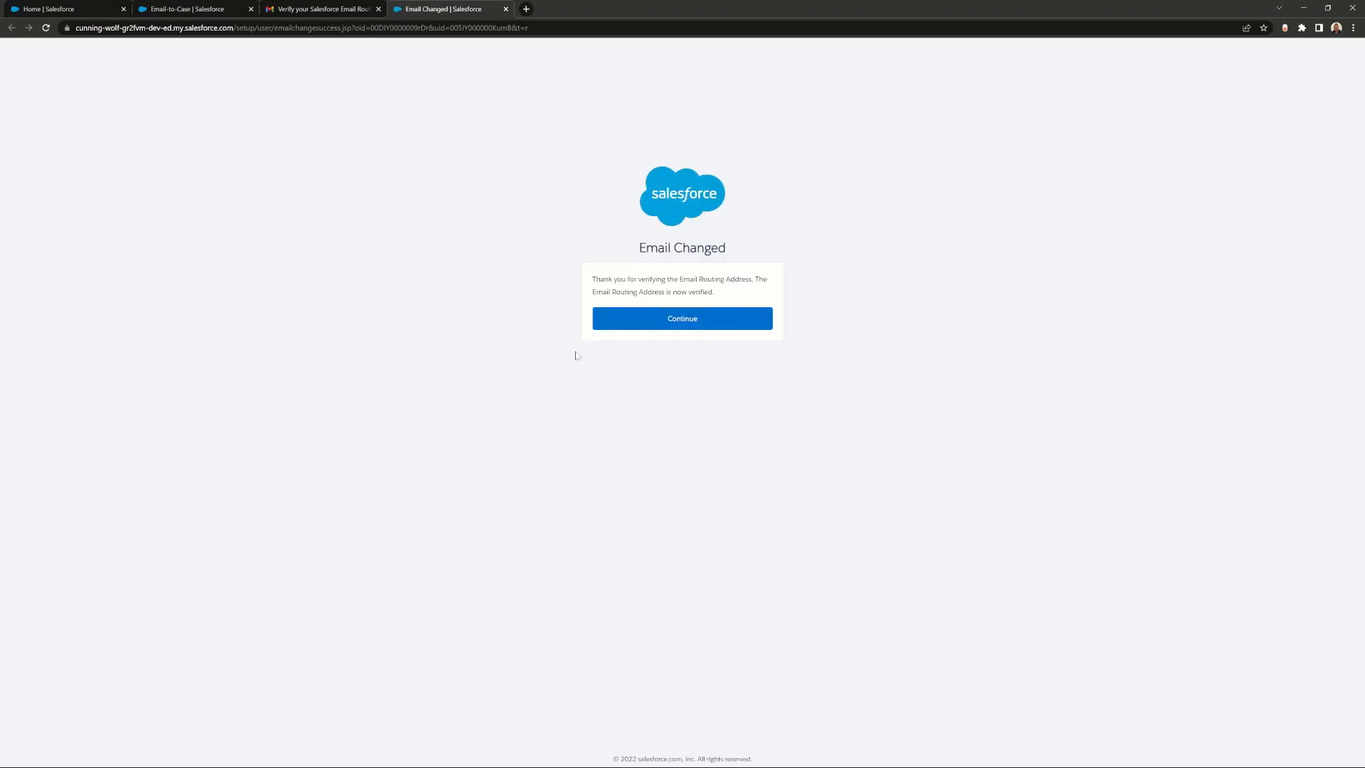
{"action": "left_click", "coordinate": [649, 327]}
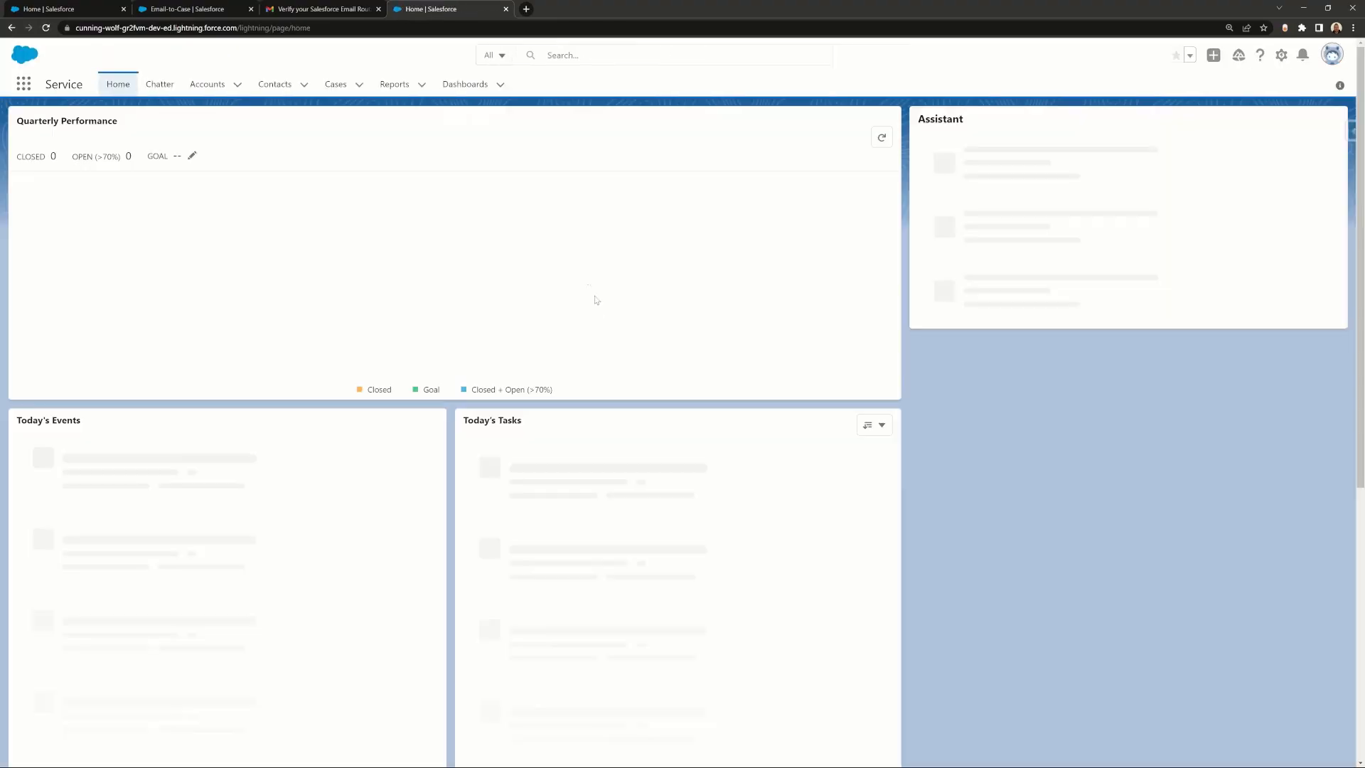
{"action": "left_click", "coordinate": [506, 8]}
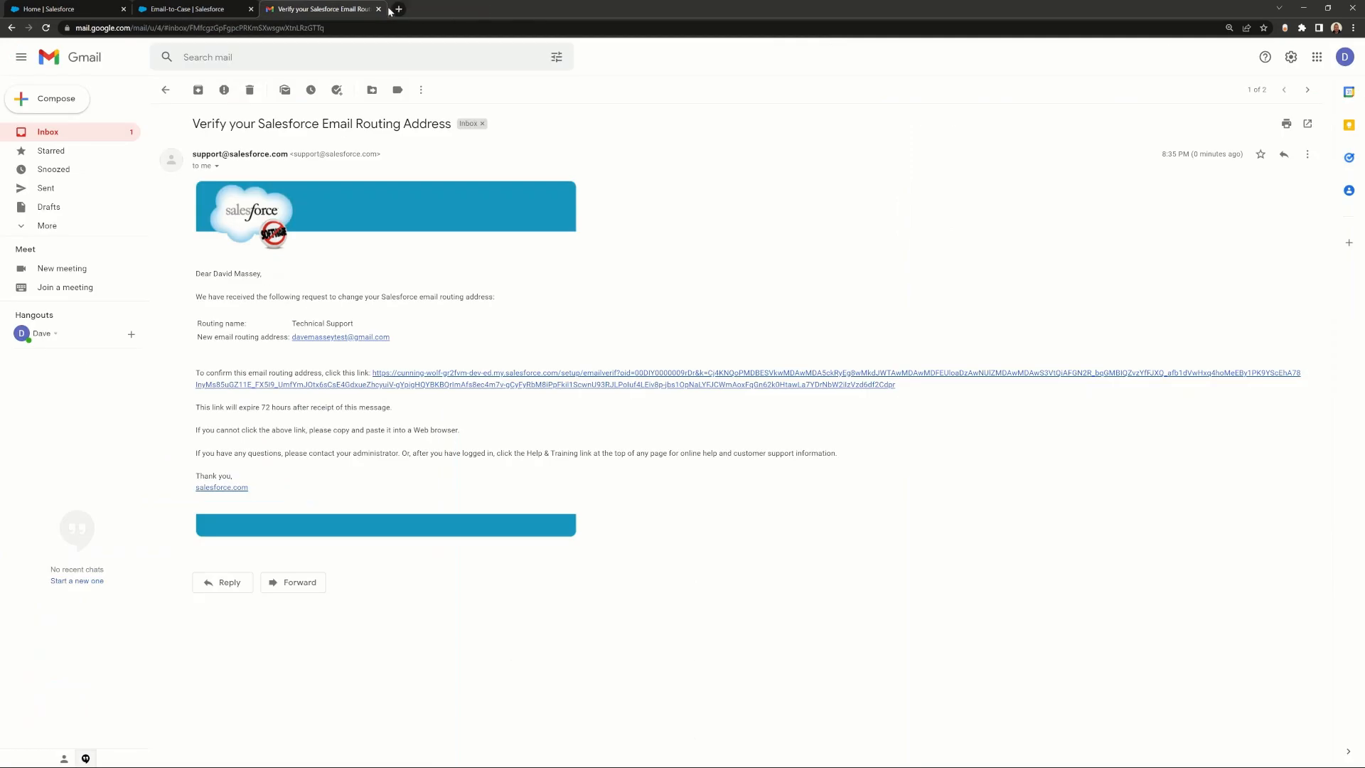
{"action": "left_click", "coordinate": [378, 8]}
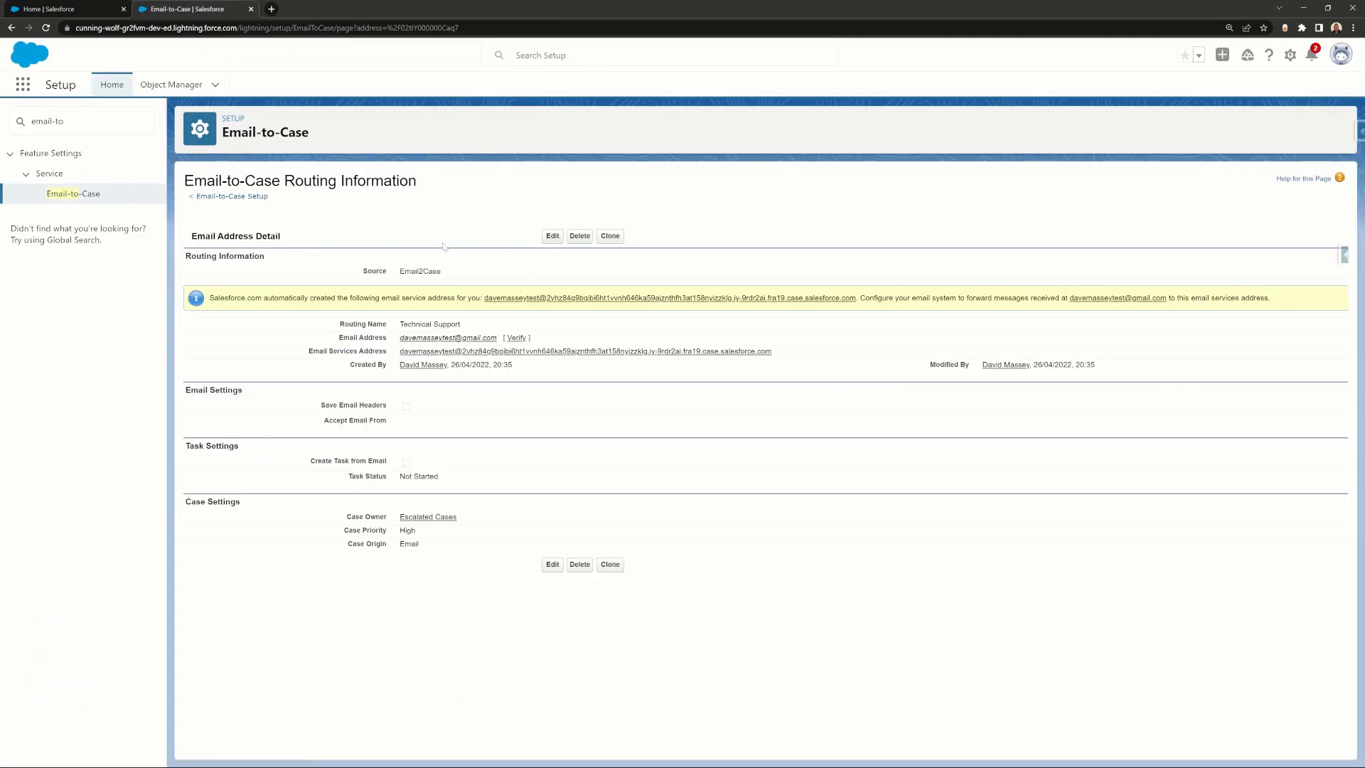
Step: Reload to show the routing address as Verified and select the generated email services address
{"action": "left_click", "coordinate": [46, 28]}
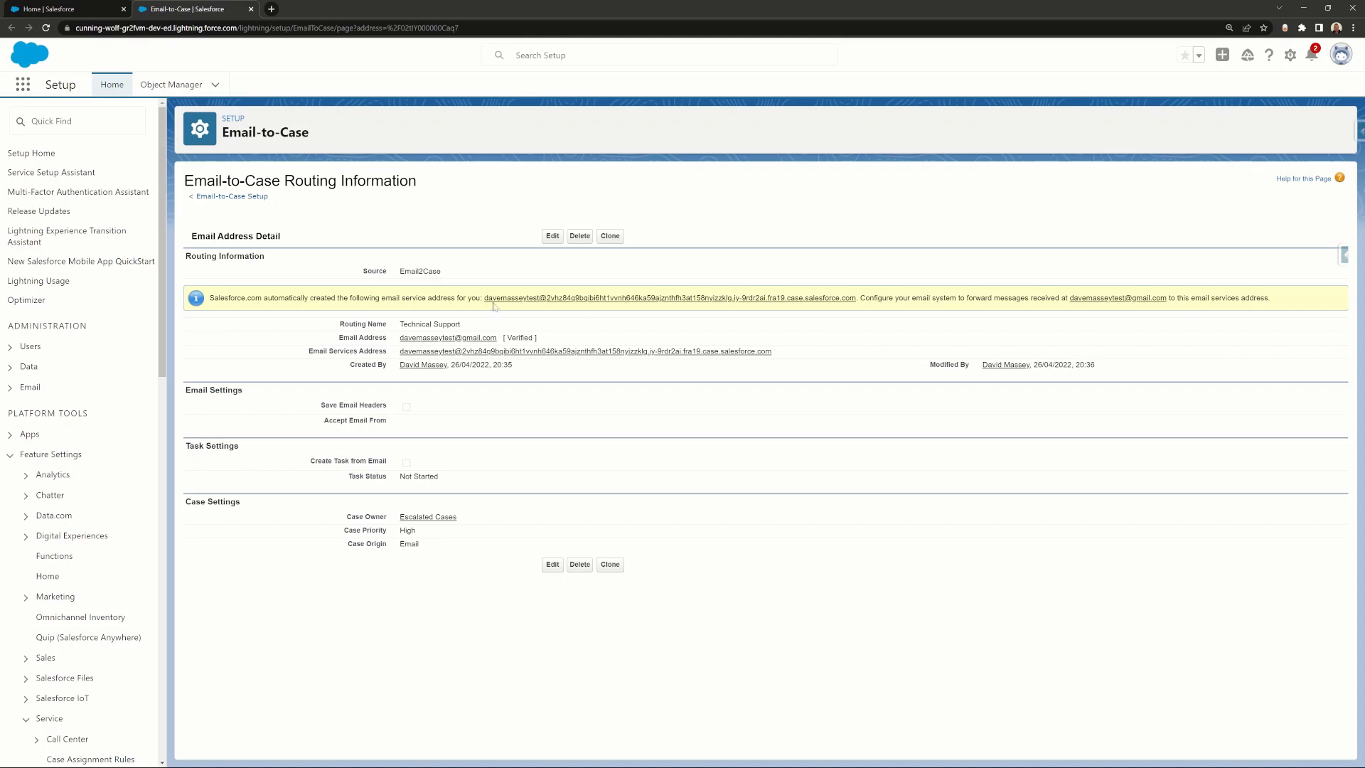
{"action": "left_click_drag", "start_coordinate": [484, 298], "coordinate": [858, 306]}
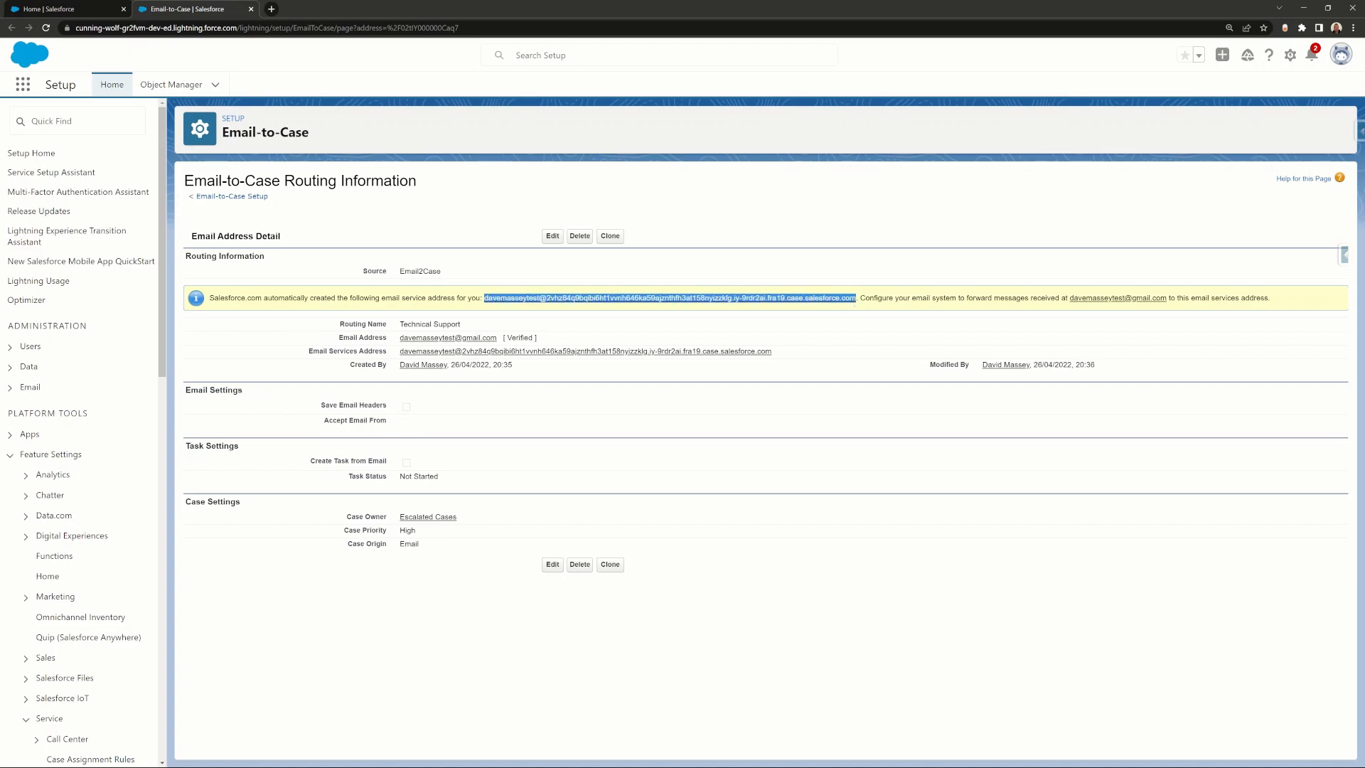
Step: Start a new Gmail message addressed to the copied Salesforce email services address
{"action": "left_click", "coordinate": [274, 11]}
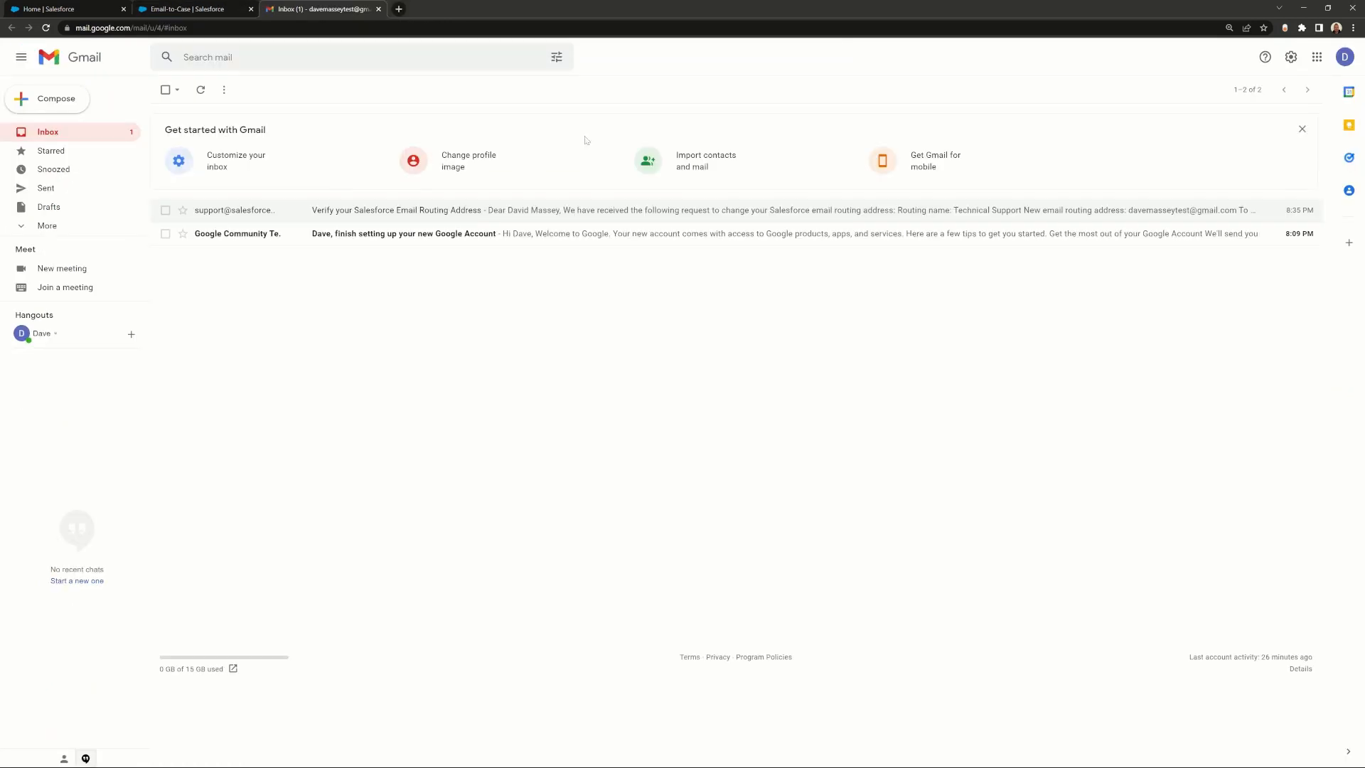
{"action": "left_click", "coordinate": [47, 98]}
{"action": "key", "text": "ctrl+v"}
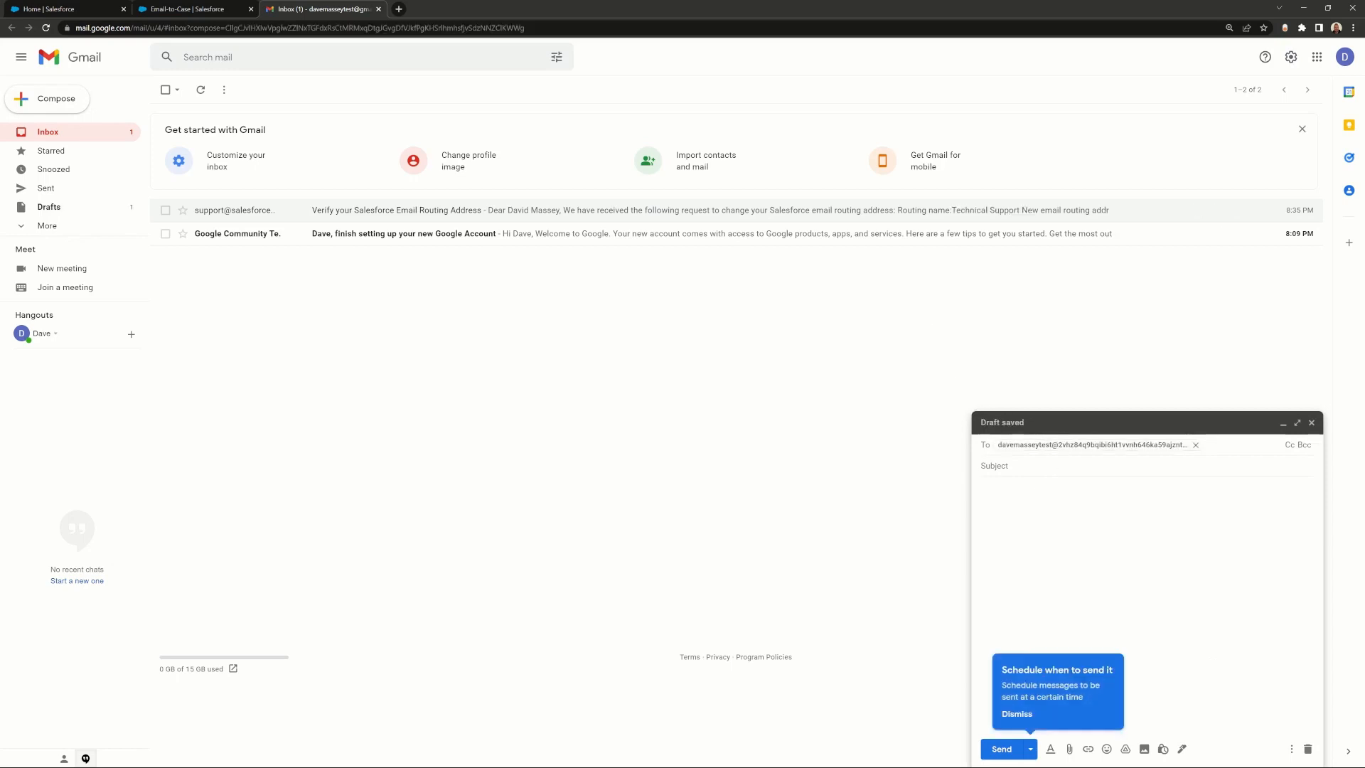
{"action": "left_click", "coordinate": [1058, 465]}
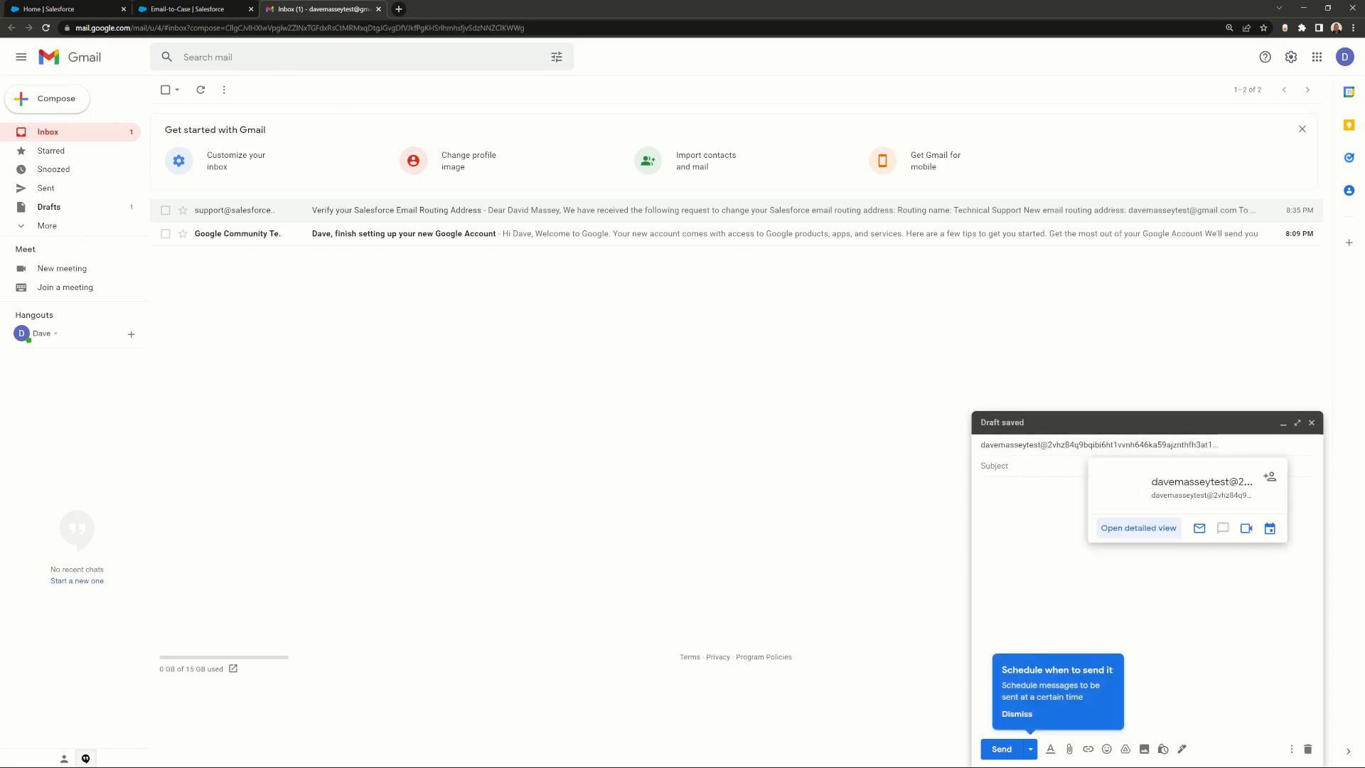
{"action": "key", "text": "ctrl+shift+Tab"}
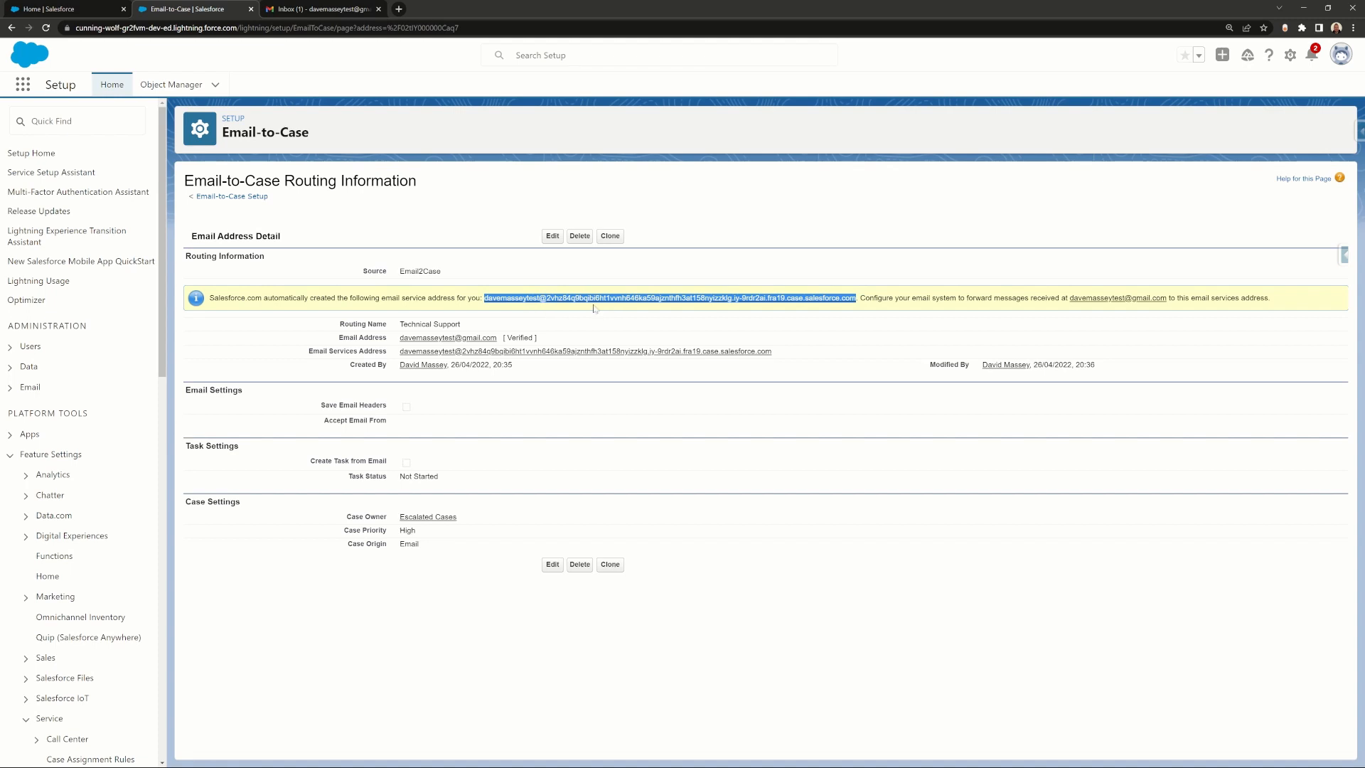
{"action": "key", "text": "ctrl+Tab"}
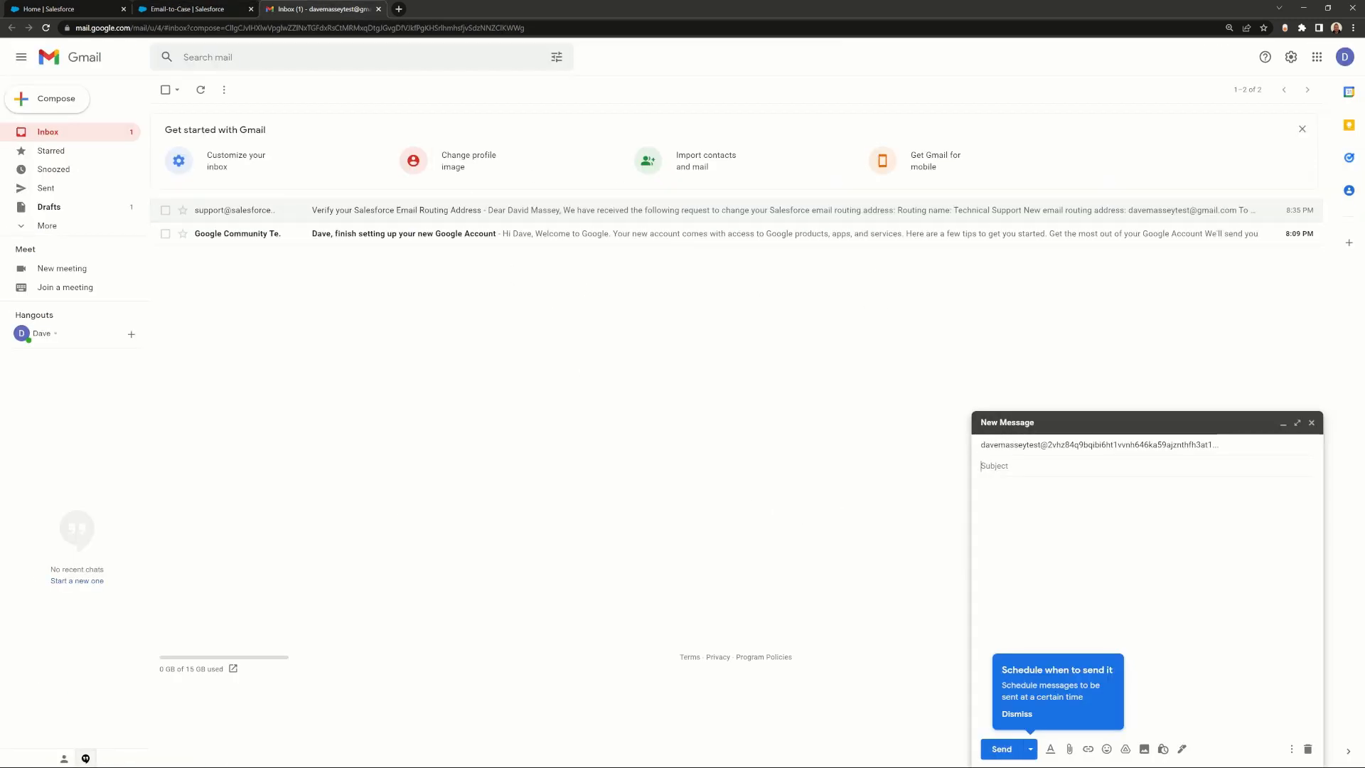
Step: Give the email the subject and body 'Test Email to Case' and send it
{"action": "type", "text": "Test Email to Case"}
{"action": "key", "text": "Tab"}
{"action": "type", "text": "Test Email to Ca"}
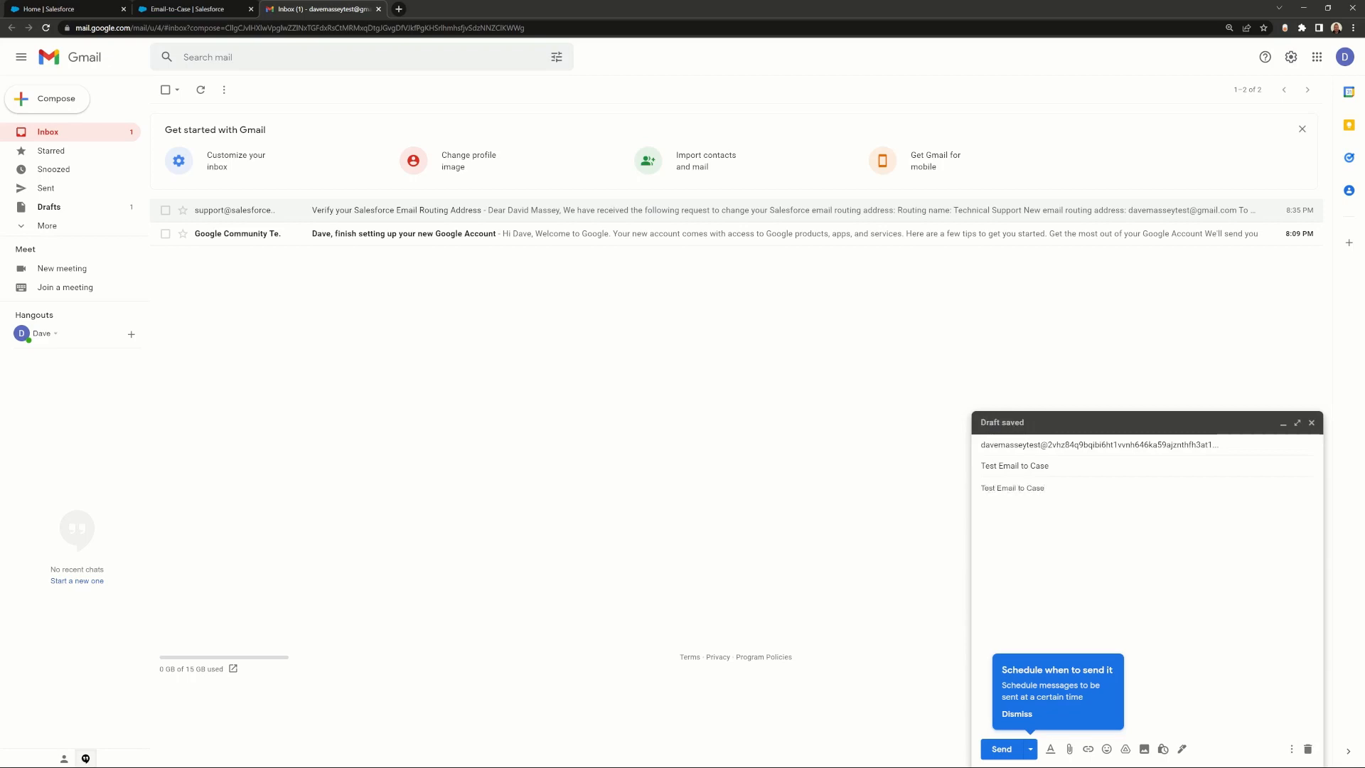
{"action": "left_click", "coordinate": [995, 750]}
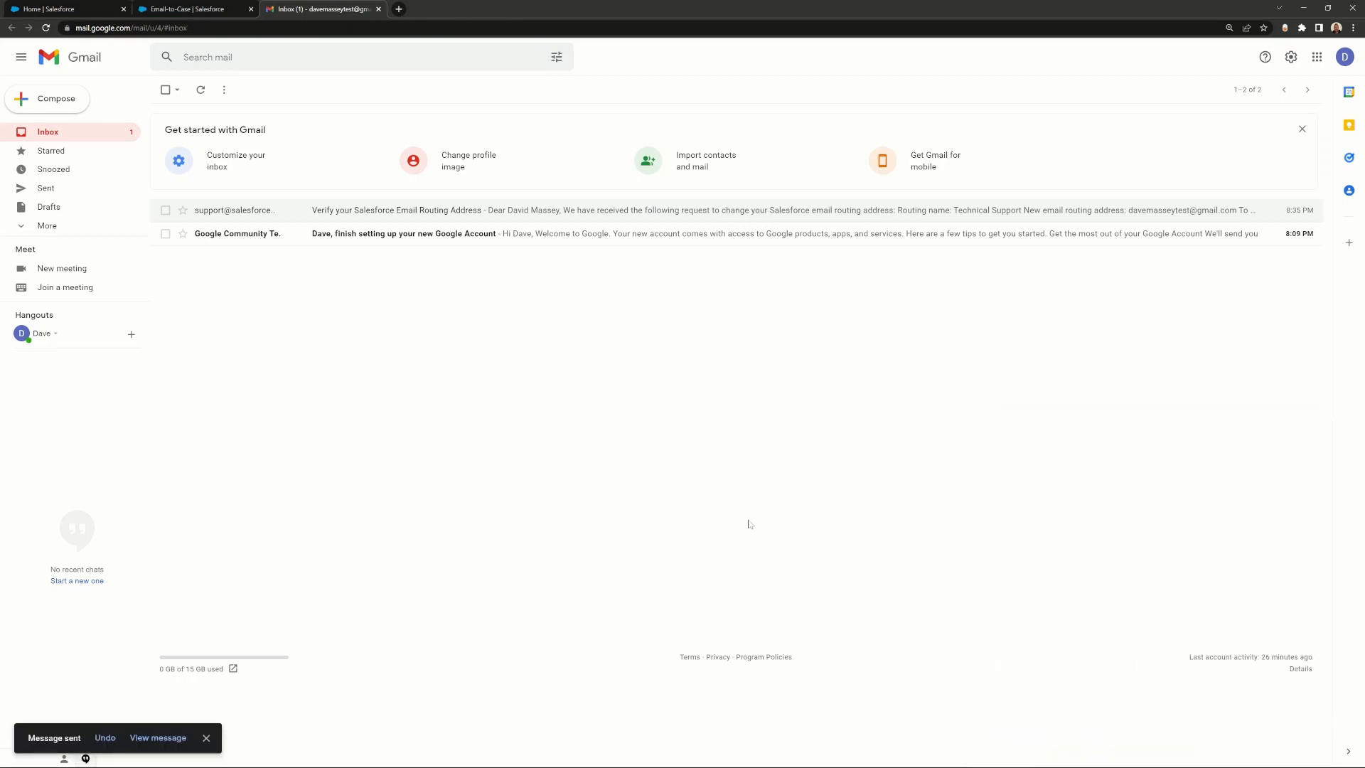
Step: Open the new High-priority case from the Escalated Cases list, view its details, then advance the slide
{"action": "left_click", "coordinate": [74, 8]}
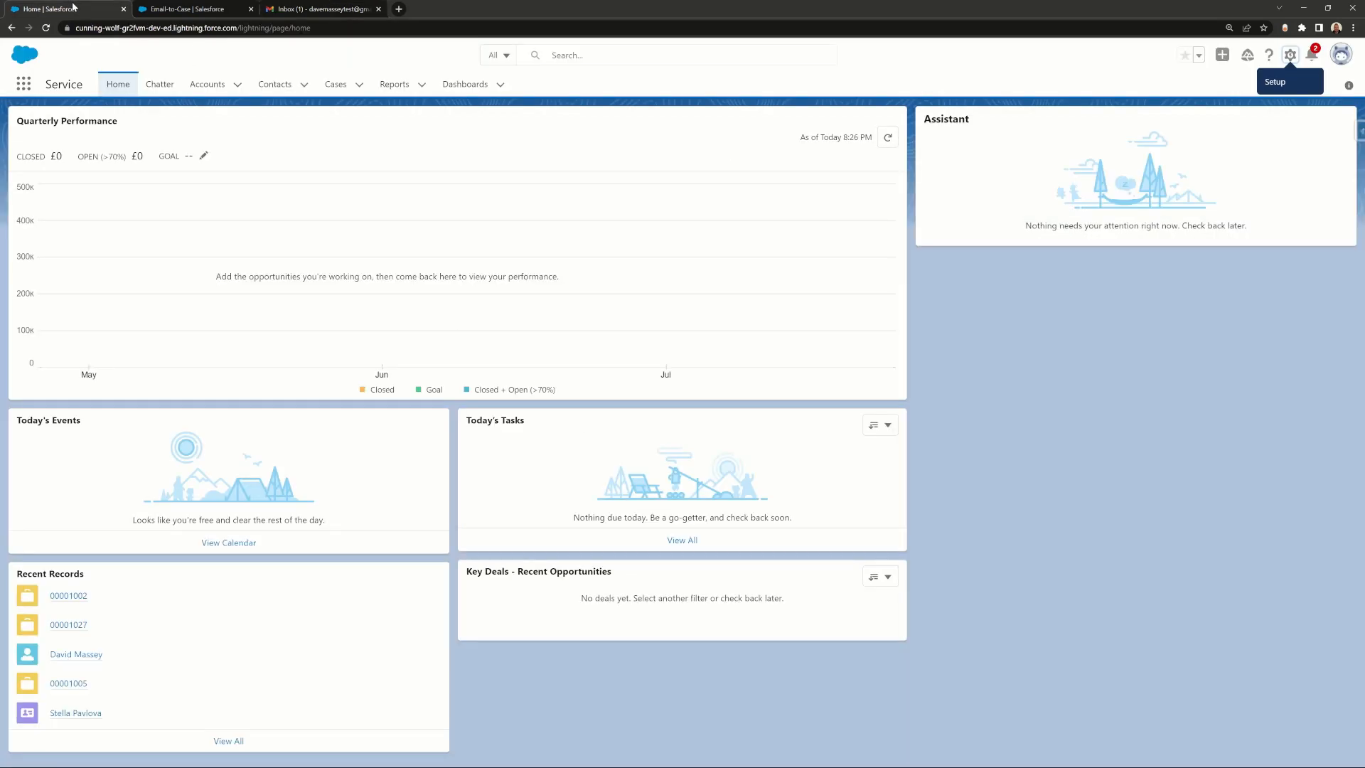
{"action": "left_click", "coordinate": [335, 85]}
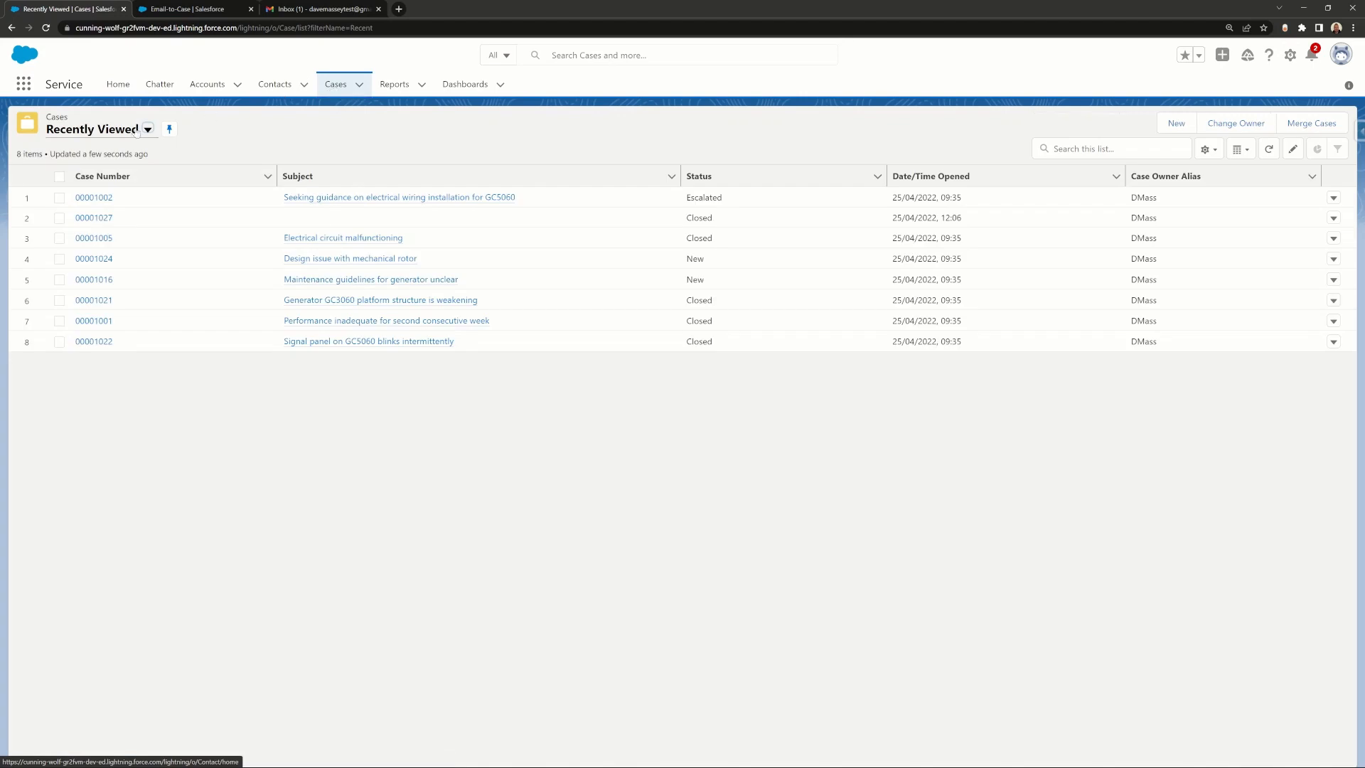
{"action": "left_click", "coordinate": [125, 136]}
{"action": "left_click", "coordinate": [106, 223]}
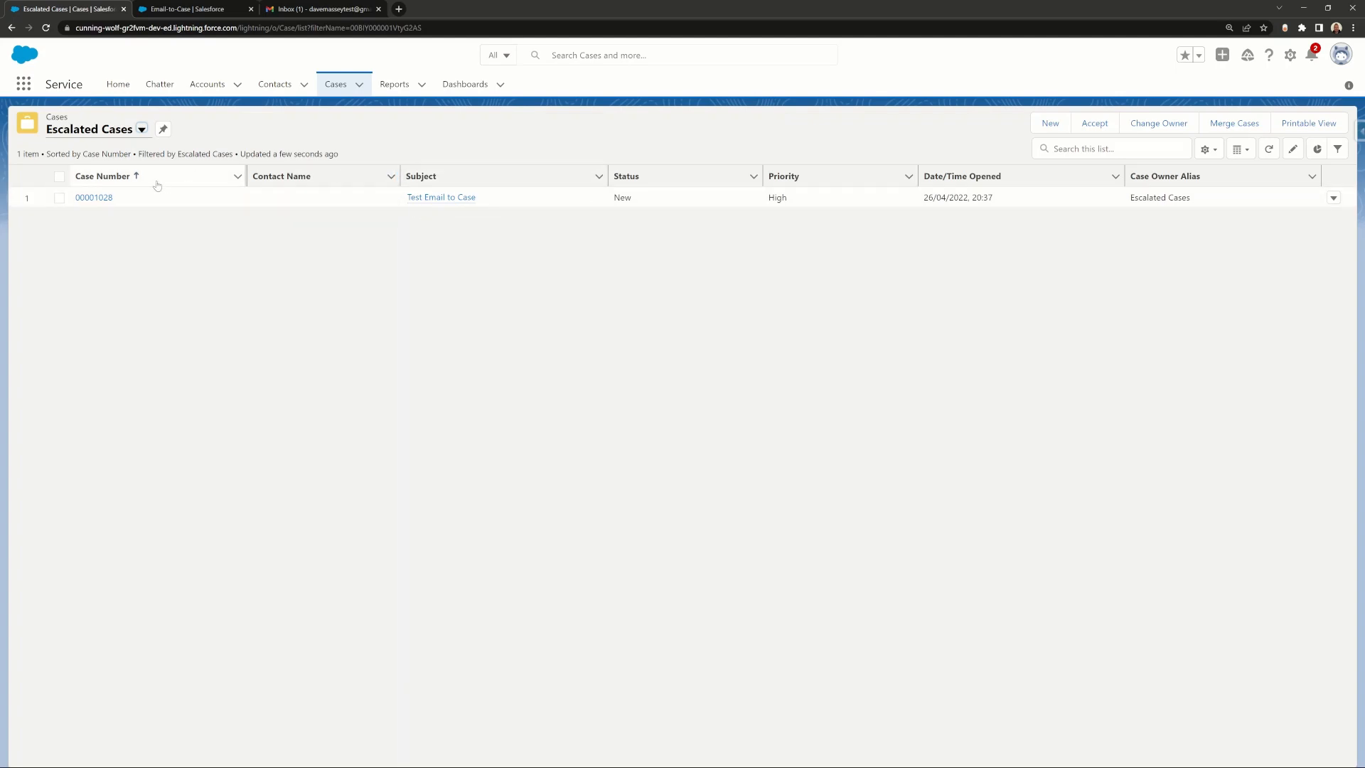
{"action": "left_click", "coordinate": [100, 199]}
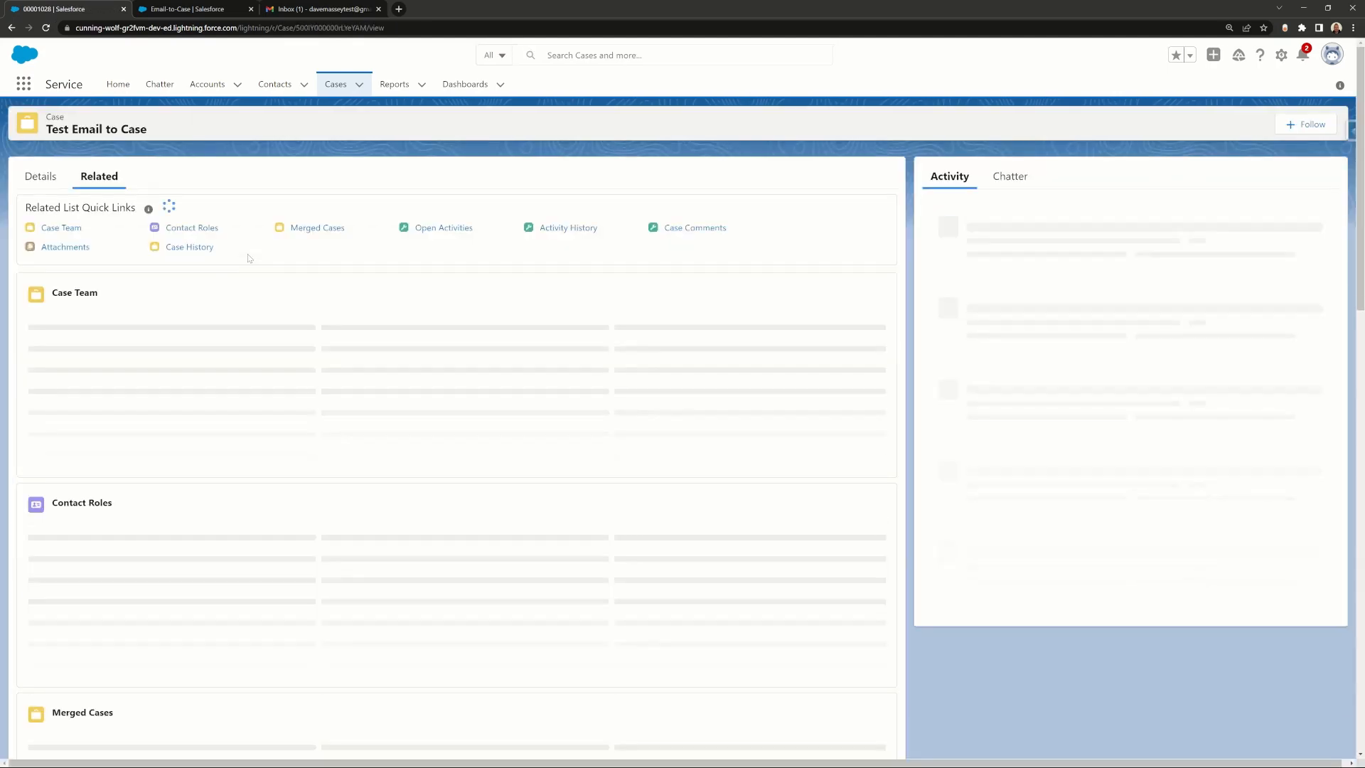
{"action": "left_click", "coordinate": [40, 176]}
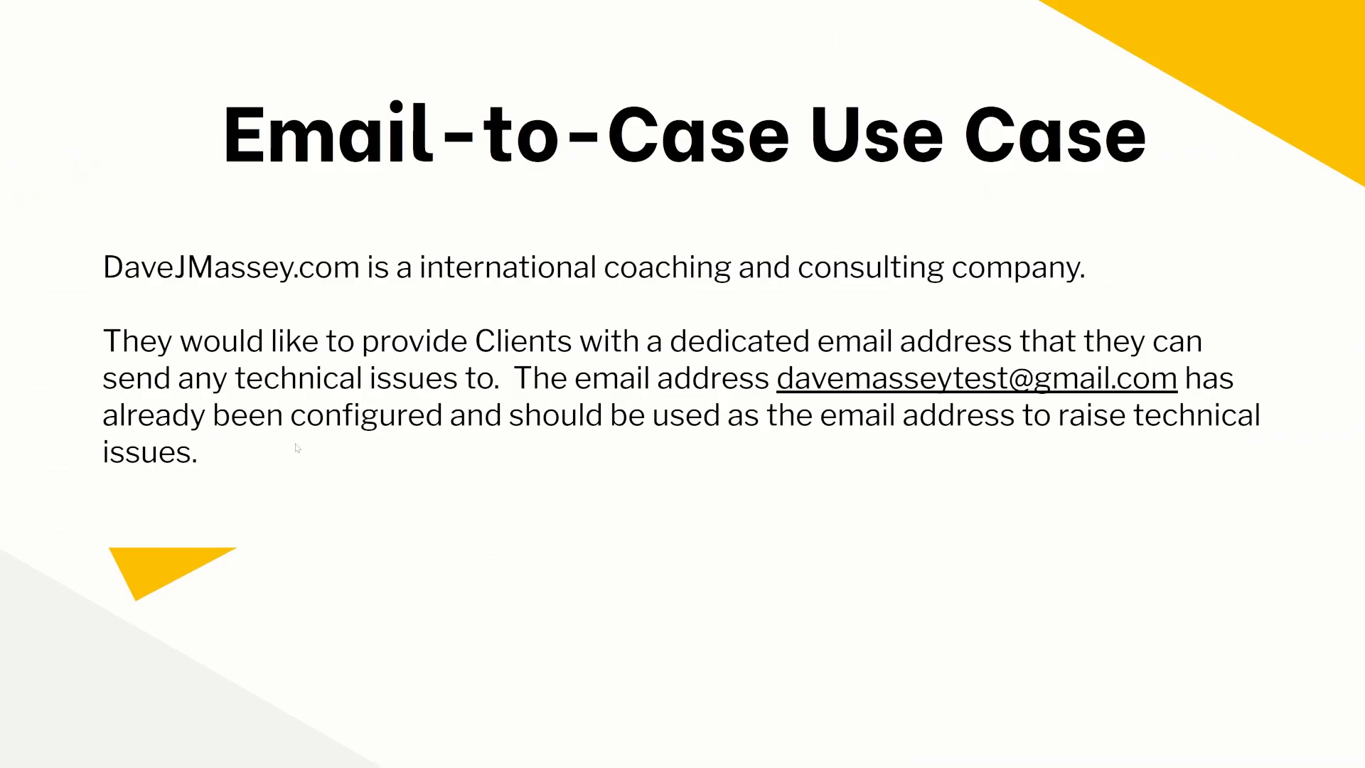
{"action": "key", "text": "Right"}
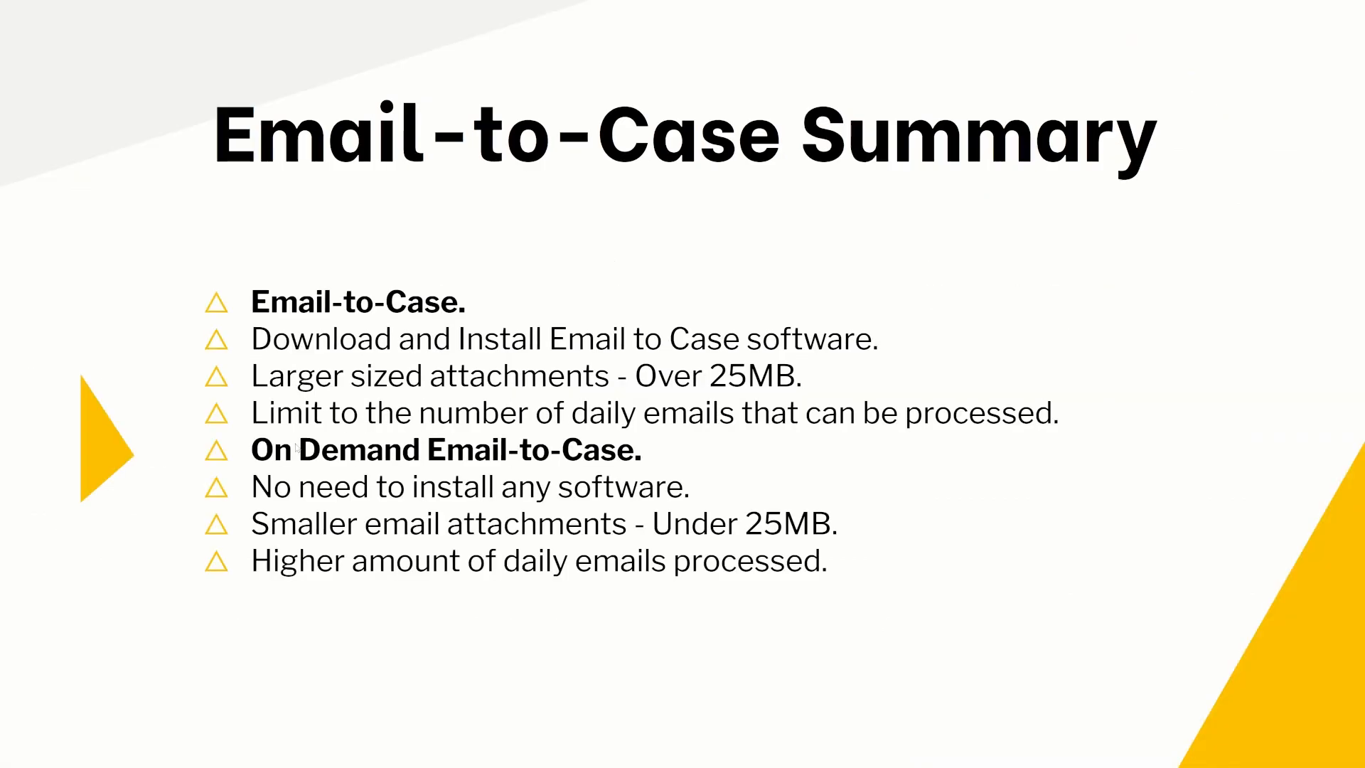